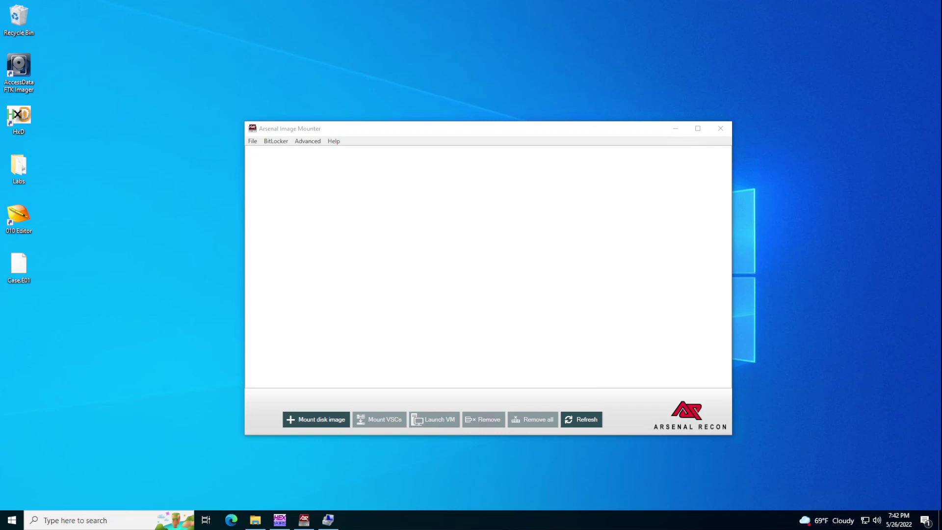
# Minimize the WinSearchDBAnalyzer folder window and move the Arsenal Image Mounter window up and left.
pyautogui.click(255, 520)
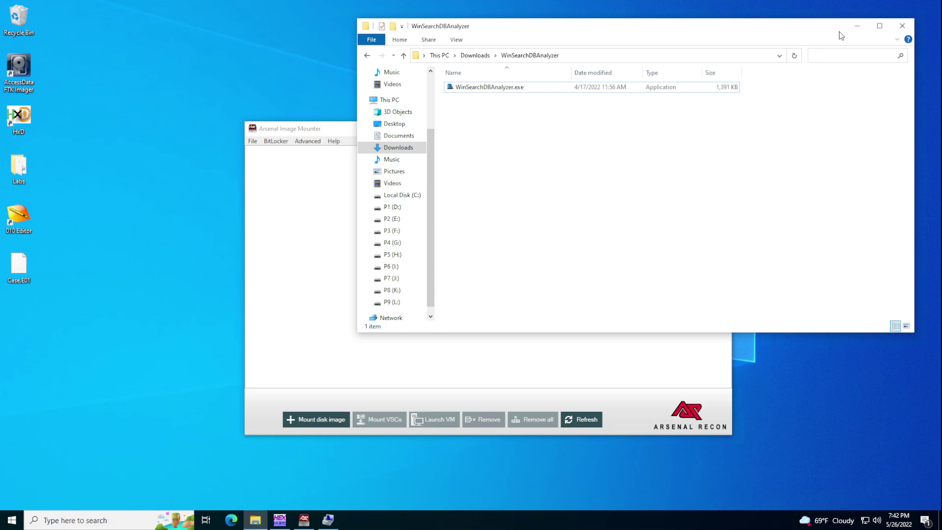
pyautogui.click(857, 26)
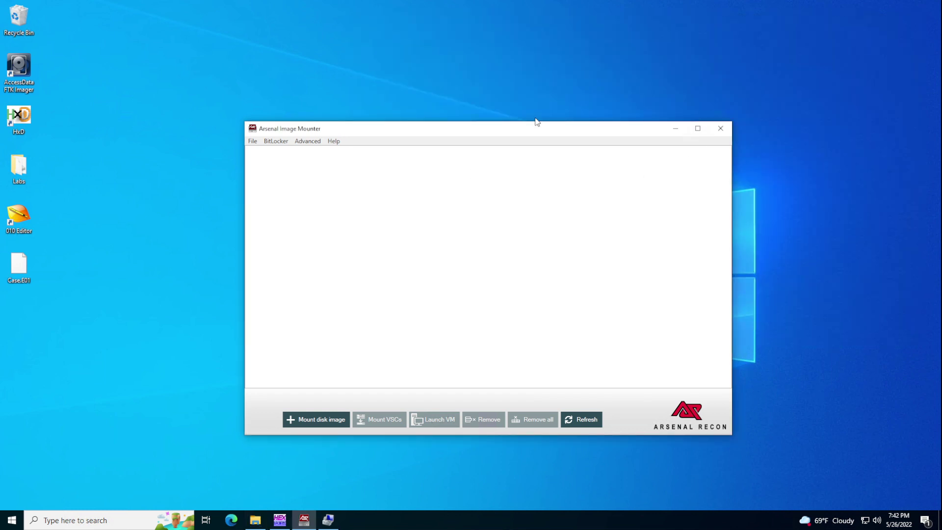
pyautogui.moveTo(499, 129); pyautogui.dragTo(533, 120)
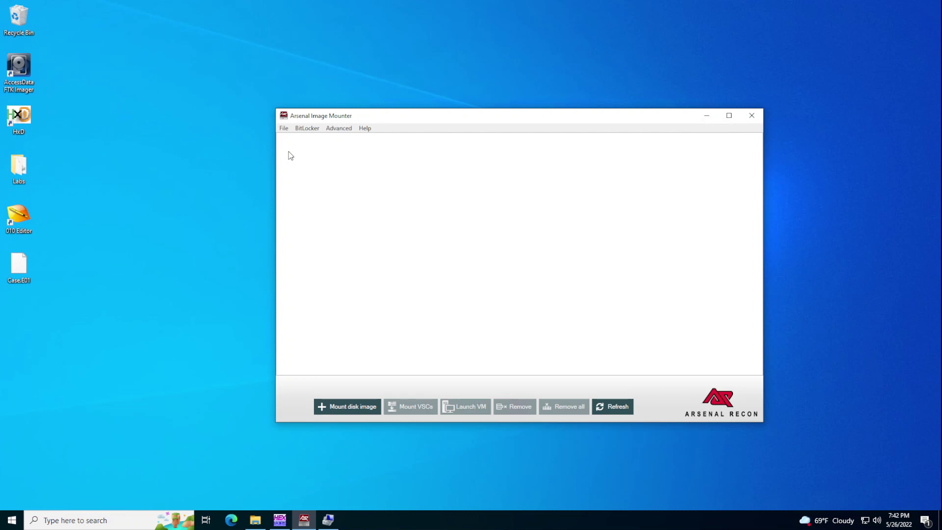
# Mount Desktop\Case.E01 as a write-temporary disk, saving Case.E01.diff beside it, and expand its entry.
pyautogui.click(358, 403)
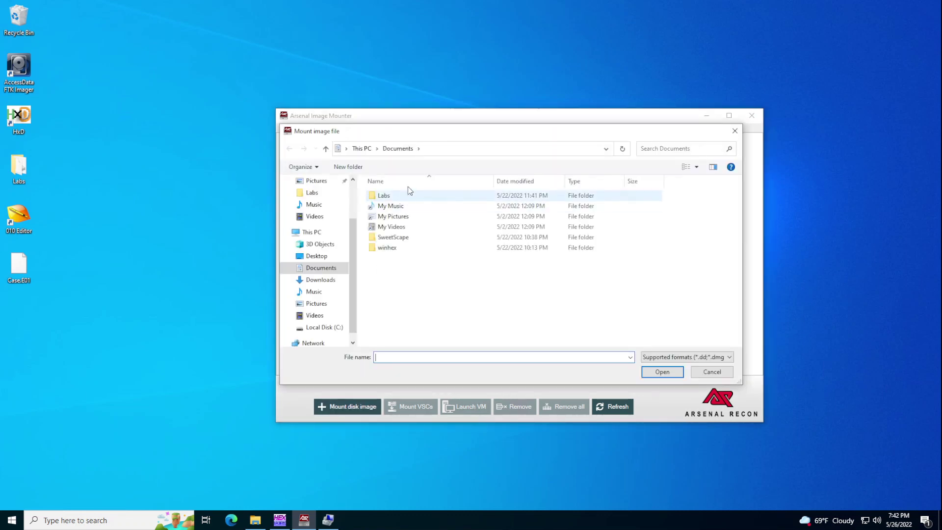
pyautogui.click(313, 255)
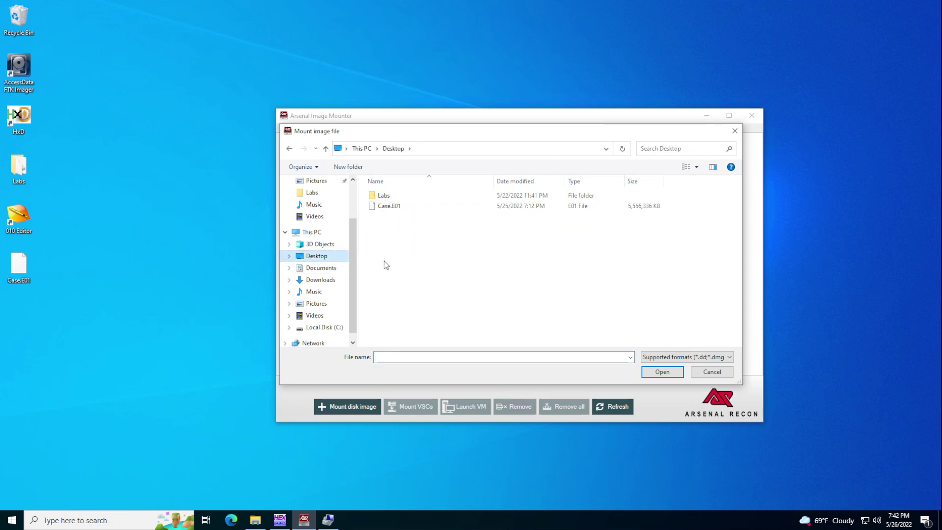
pyautogui.doubleClick(384, 206)
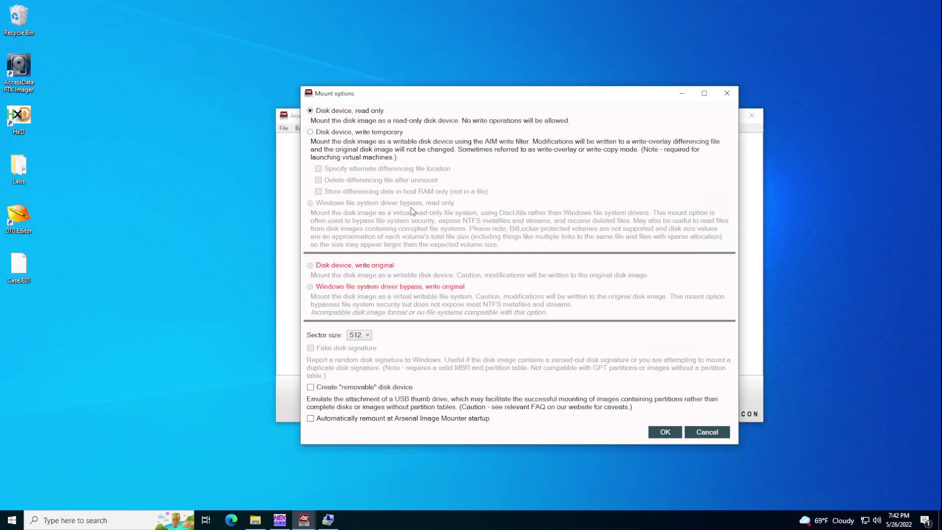
pyautogui.click(389, 132)
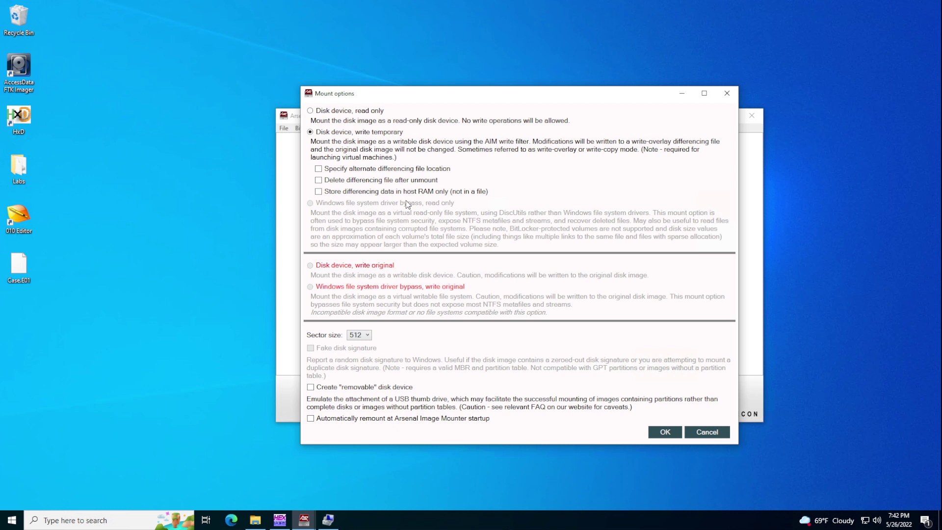
pyautogui.click(412, 170)
pyautogui.click(660, 433)
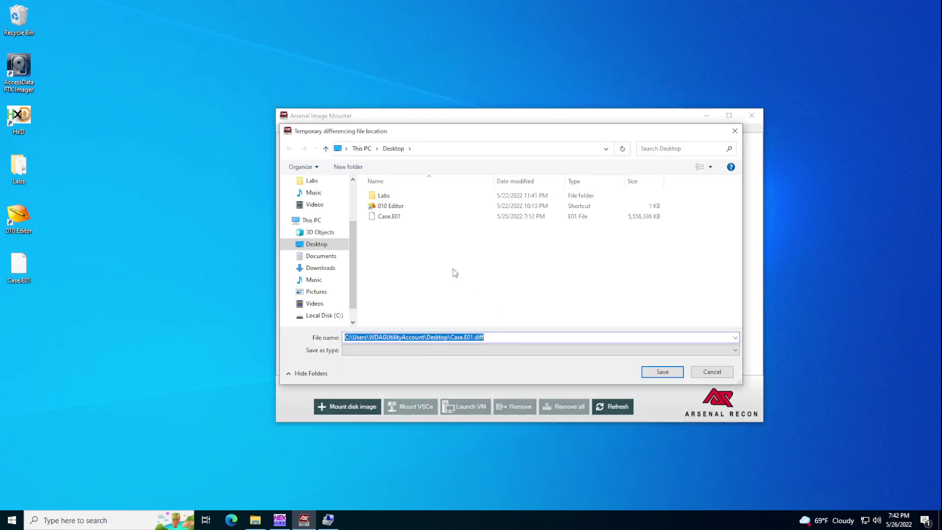
pyautogui.click(663, 371)
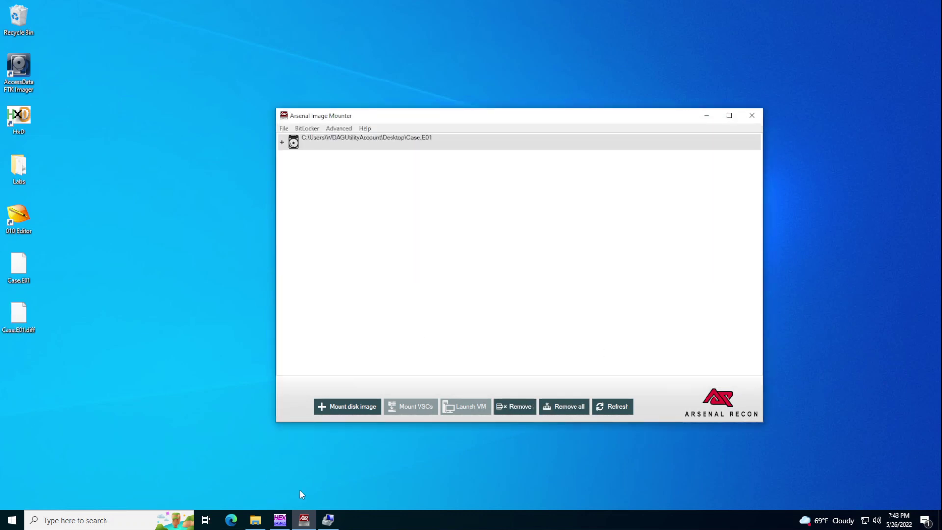
pyautogui.moveTo(304, 522)
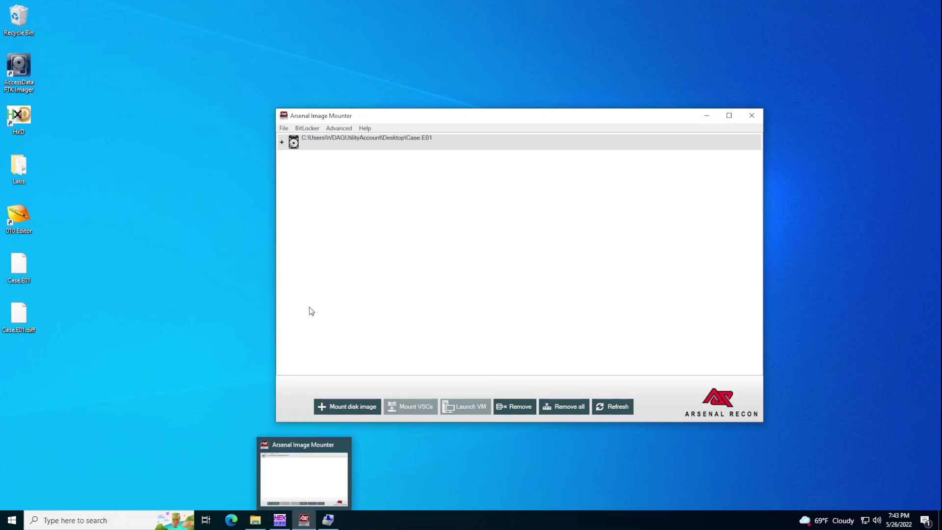
pyautogui.doubleClick(333, 149)
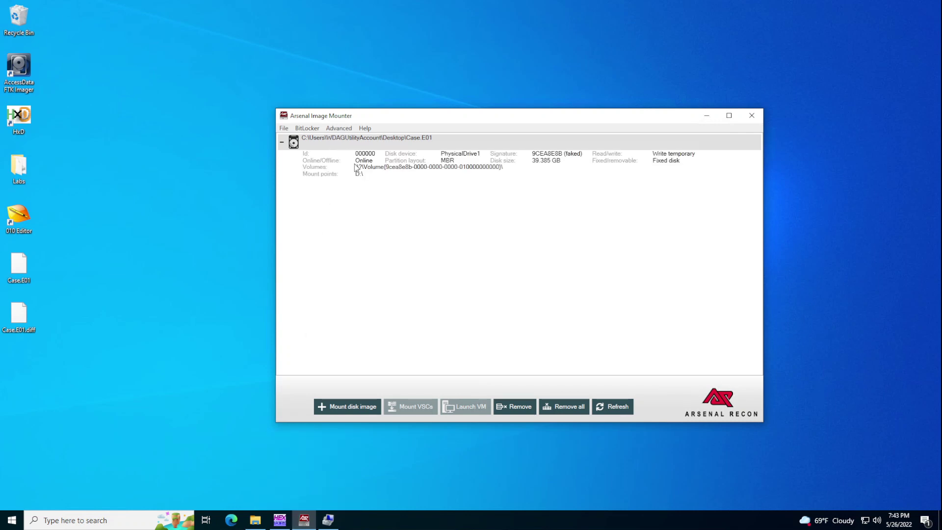
# Minimize Arsenal Image Mounter, accept the WinHex evaluation notice, and minimize WinHex.
pyautogui.click(304, 519)
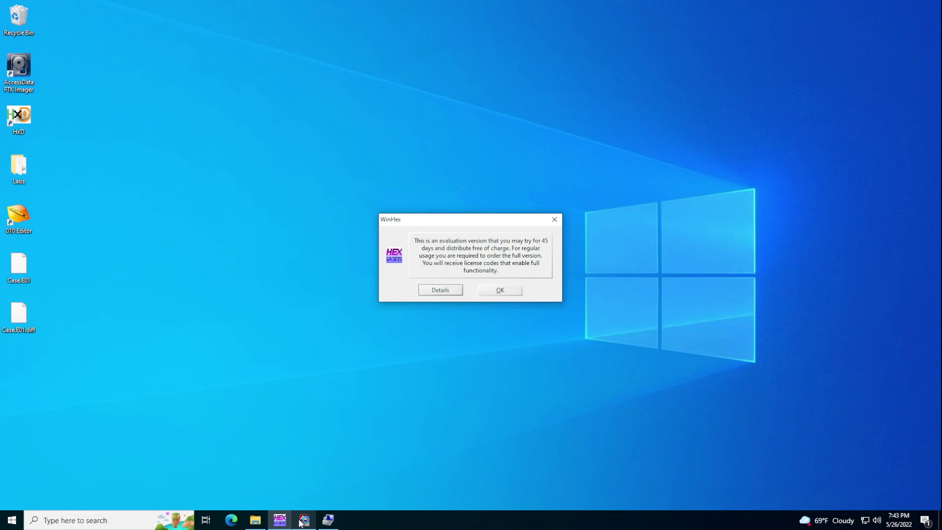
pyautogui.rightClick(255, 519)
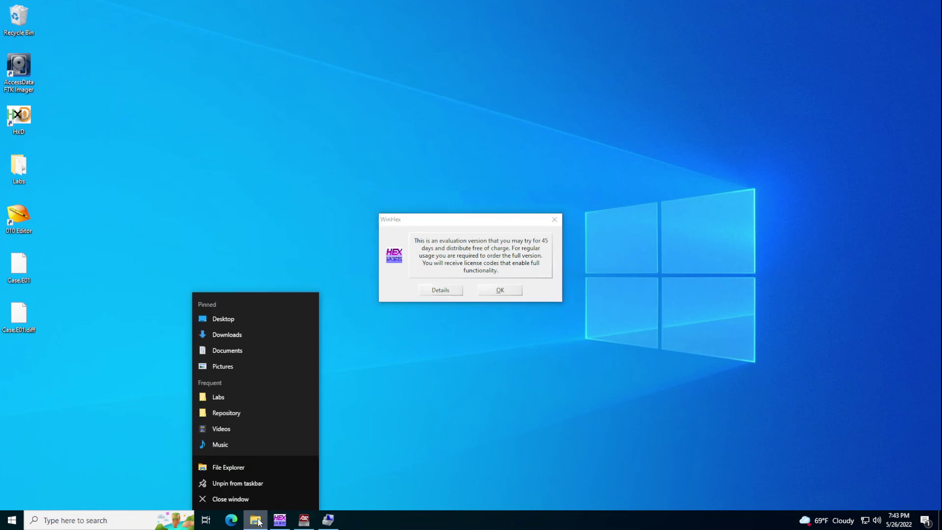
pyautogui.click(501, 290)
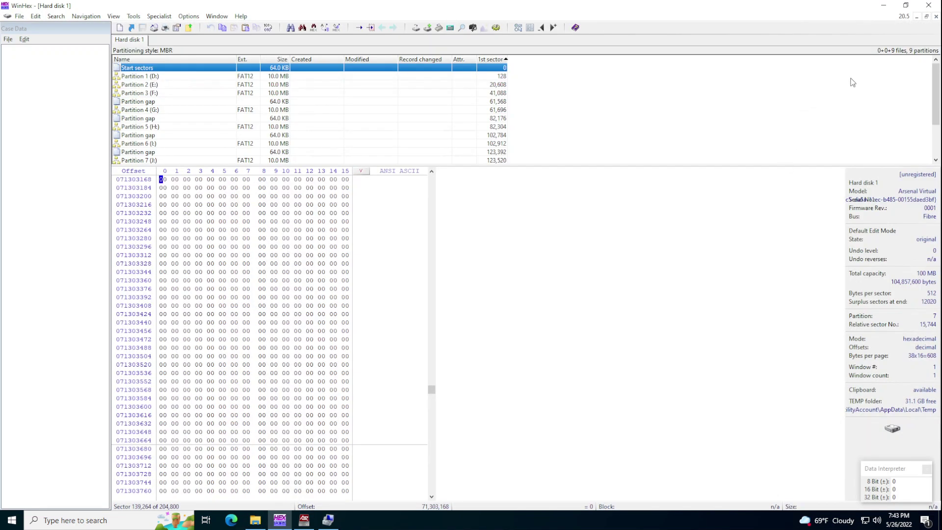
pyautogui.click(884, 6)
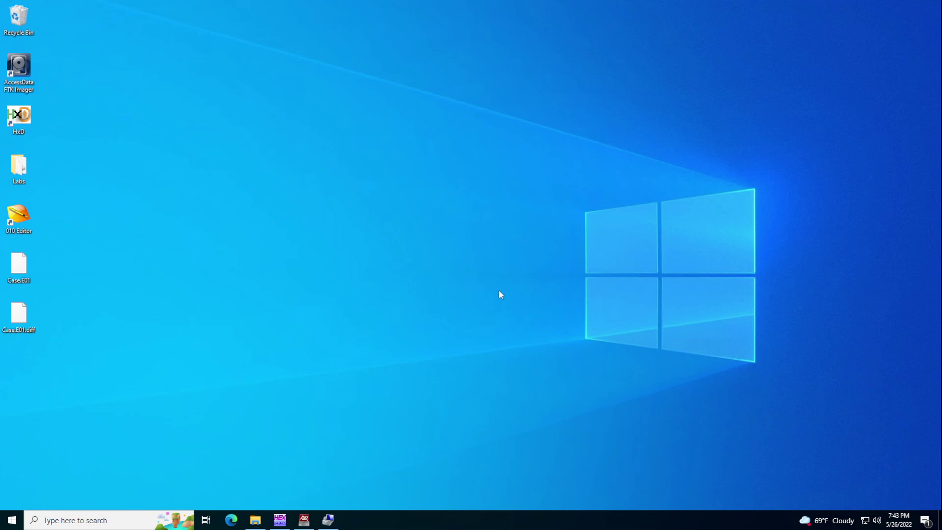
# In a new File Explorer window, browse to D:\ProgramData\Microsoft\Search\Data\Applications\Windows.
pyautogui.click(260, 521)
pyautogui.rightClick(260, 521)
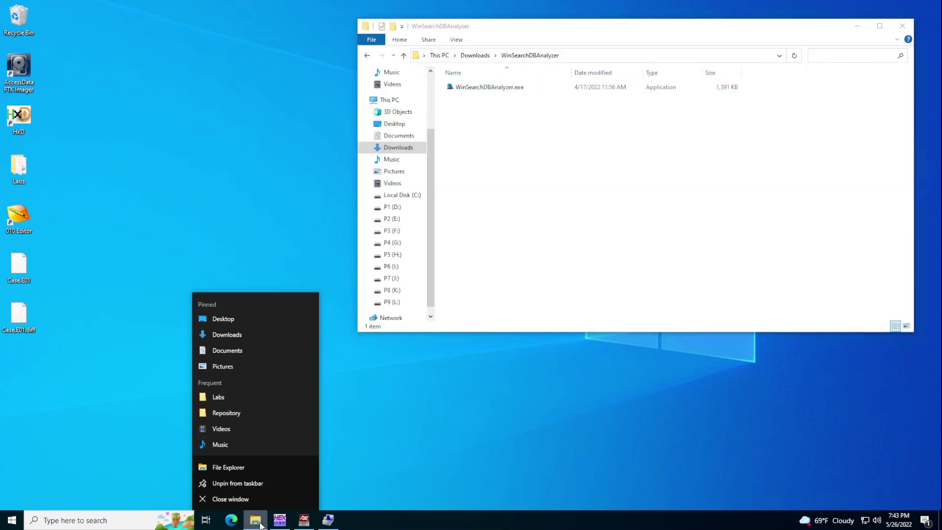
pyautogui.click(258, 466)
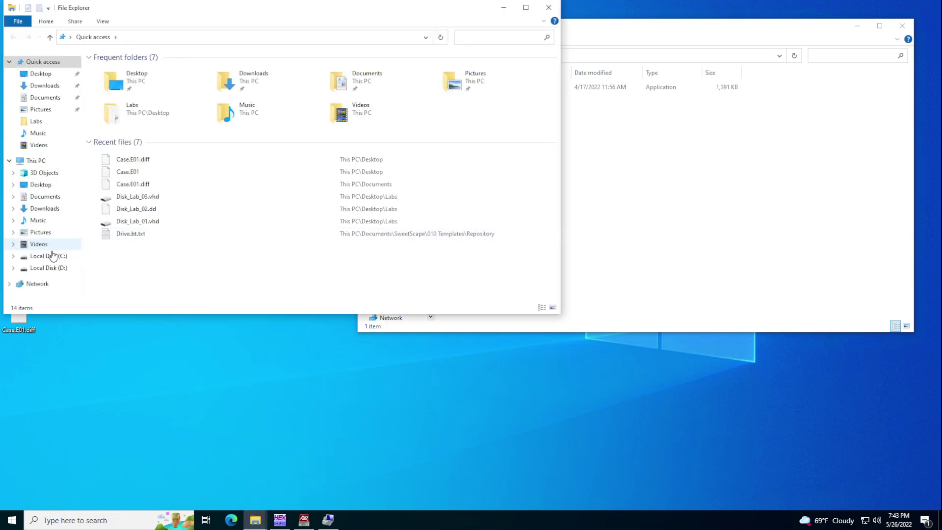
pyautogui.click(55, 269)
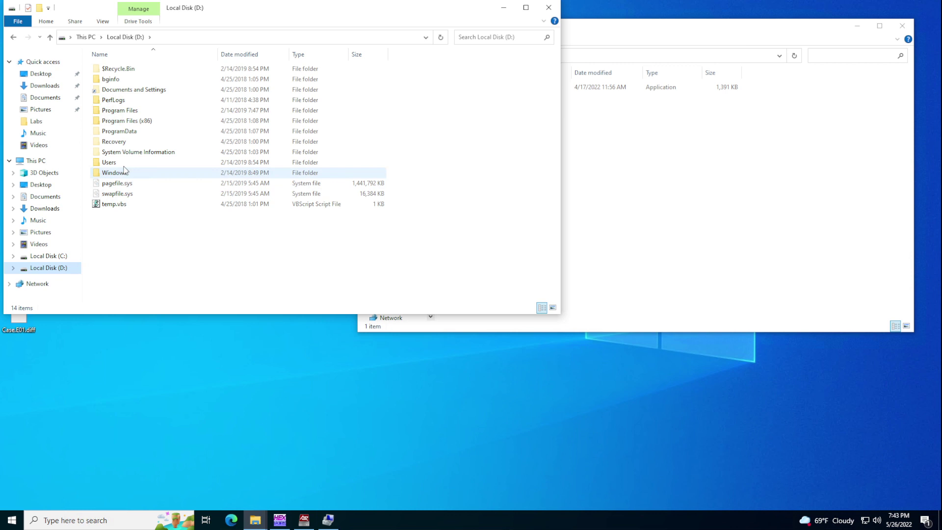
pyautogui.click(122, 135)
pyautogui.doubleClick(121, 134)
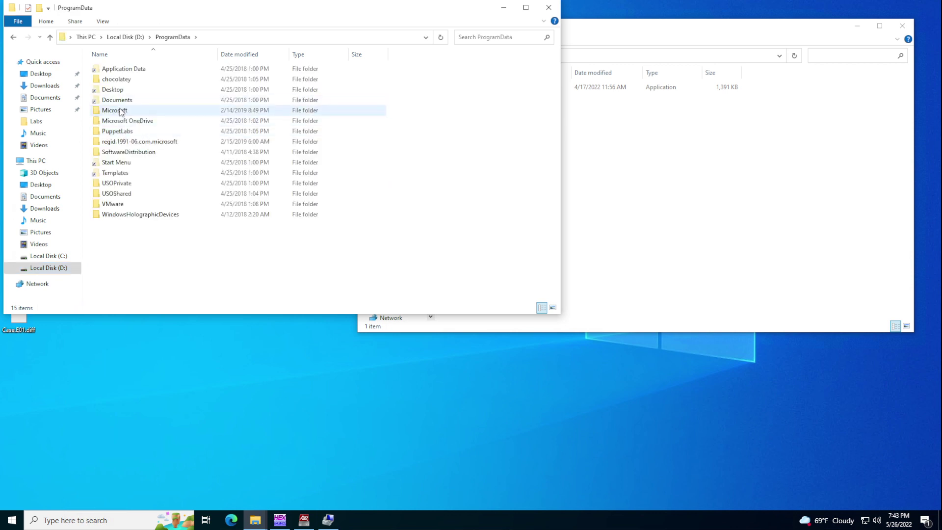
pyautogui.click(122, 111)
pyautogui.doubleClick(121, 111)
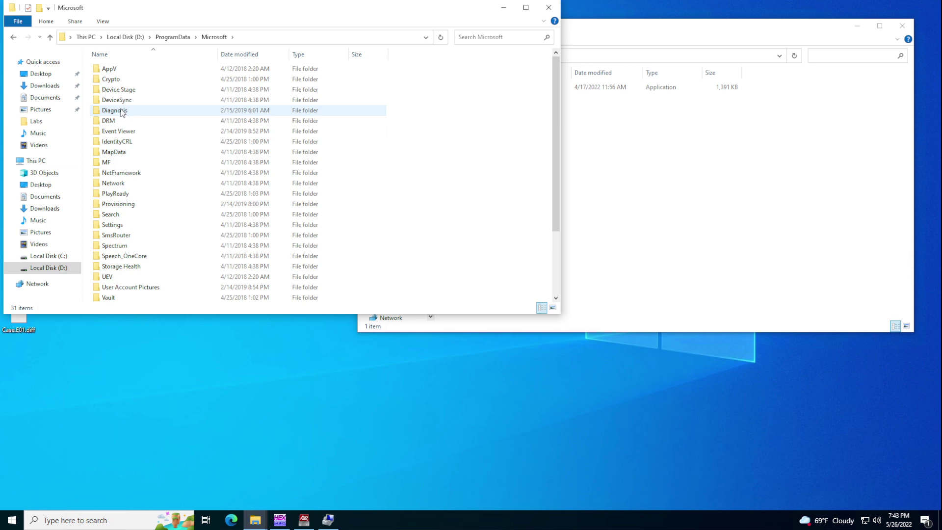
pyautogui.doubleClick(118, 216)
pyautogui.doubleClick(105, 71)
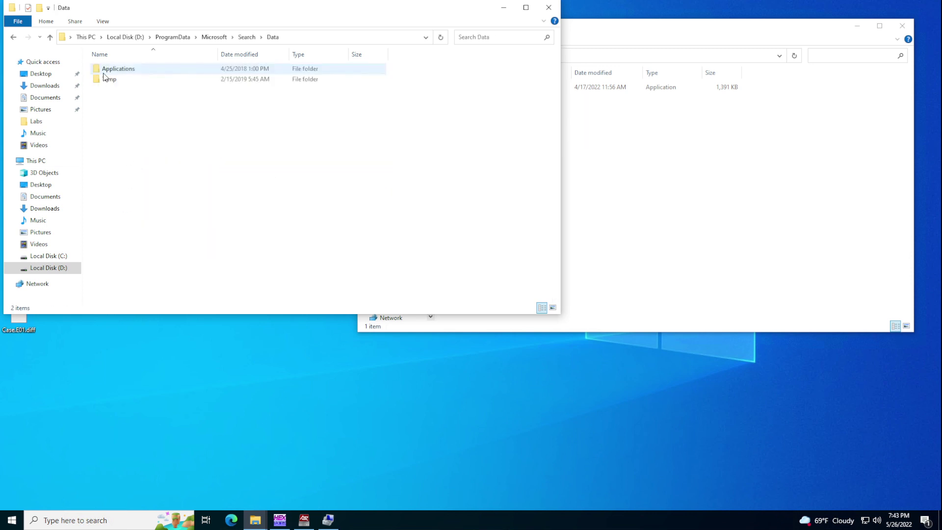
pyautogui.doubleClick(115, 71)
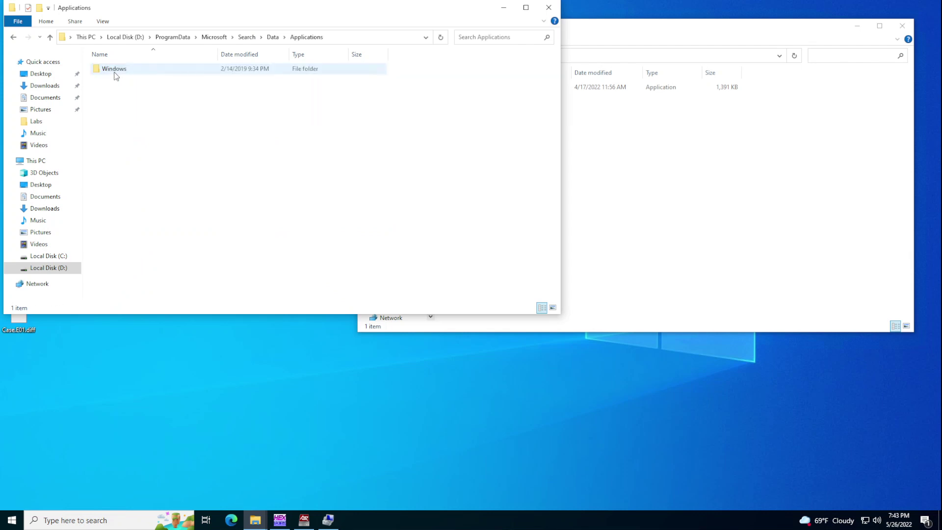
pyautogui.doubleClick(116, 70)
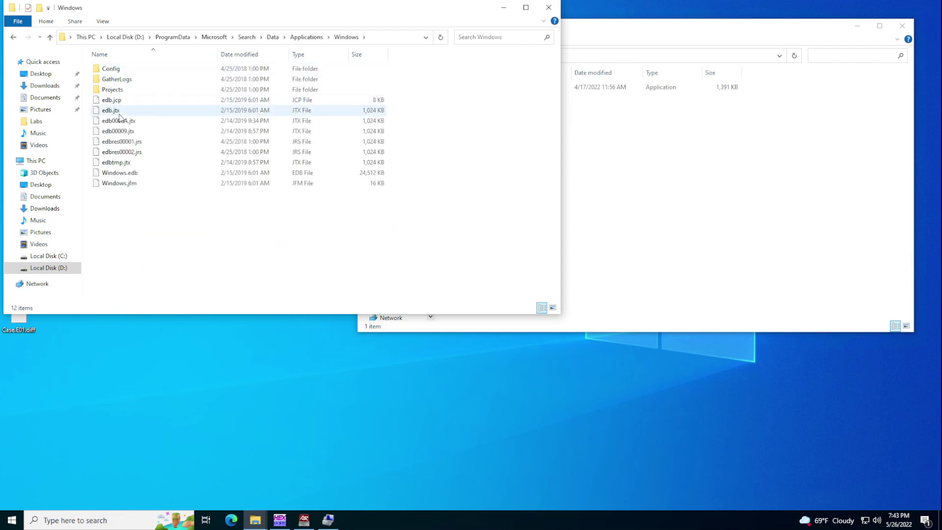
# Copy Windows.edb onto the desktop and minimize the folder window.
pyautogui.click(123, 172)
pyautogui.rightClick(124, 173)
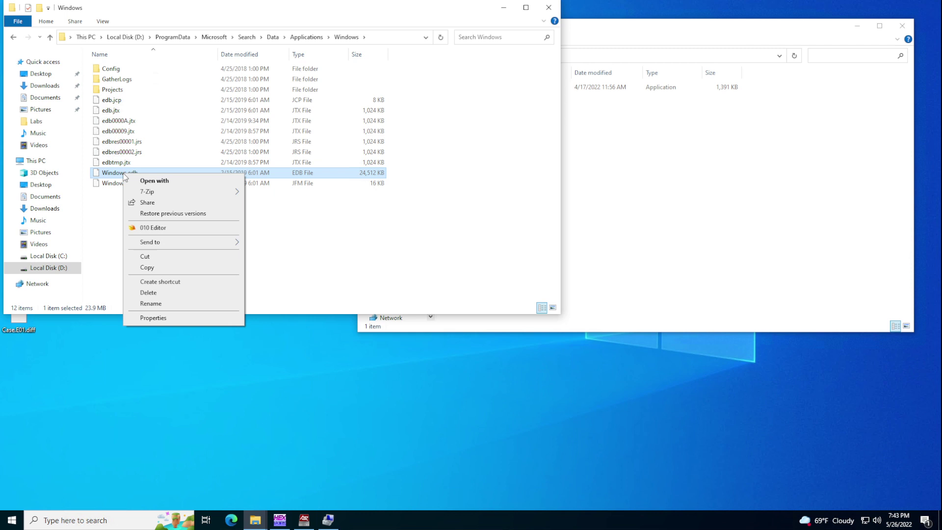
pyautogui.click(157, 269)
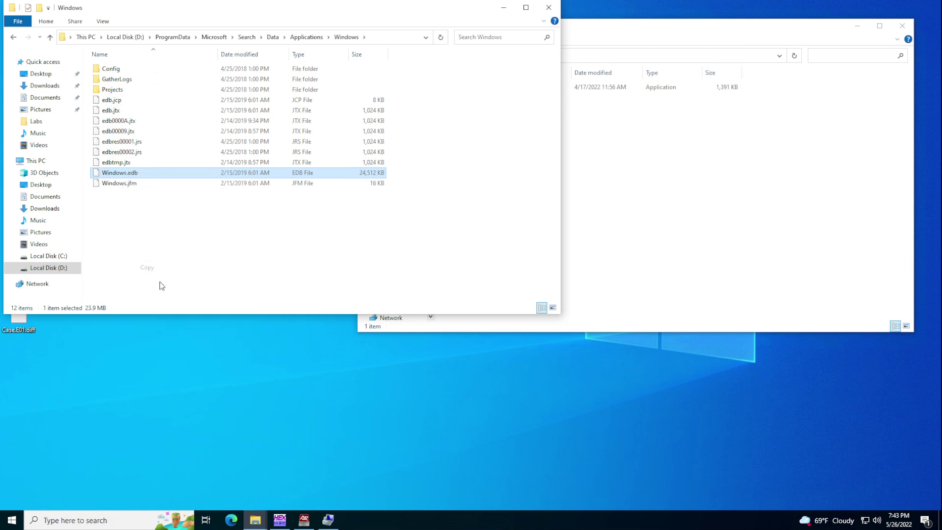
pyautogui.rightClick(158, 404)
pyautogui.click(187, 334)
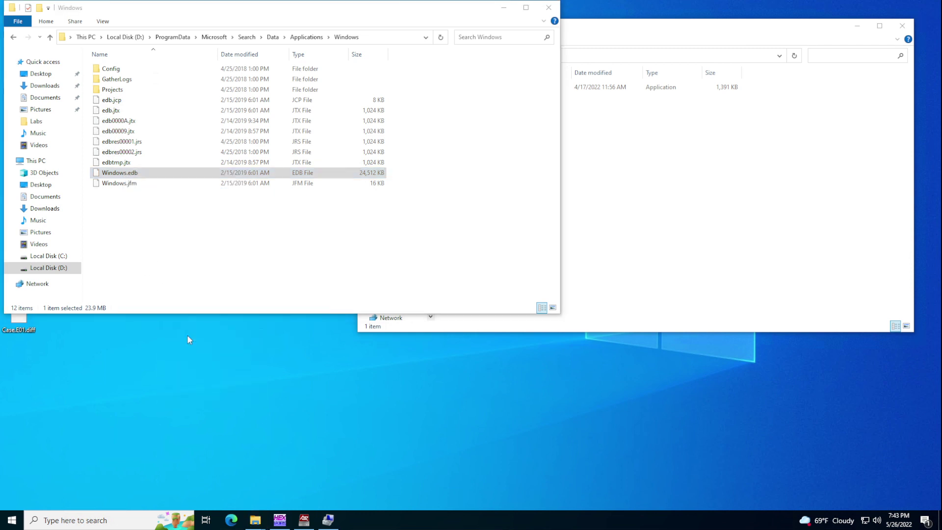
pyautogui.click(503, 8)
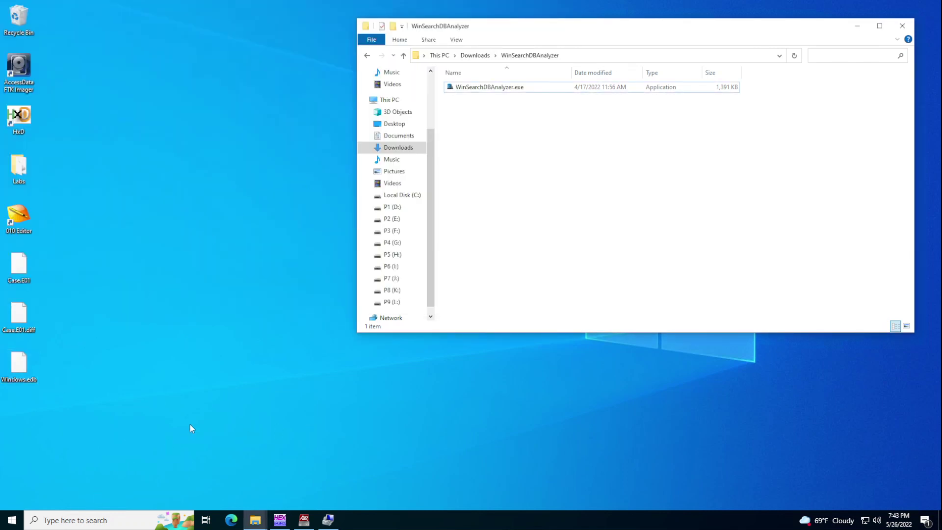
# Launch Command Prompt as administrator via a cmd search and move it lower on screen.
pyautogui.click(16, 520)
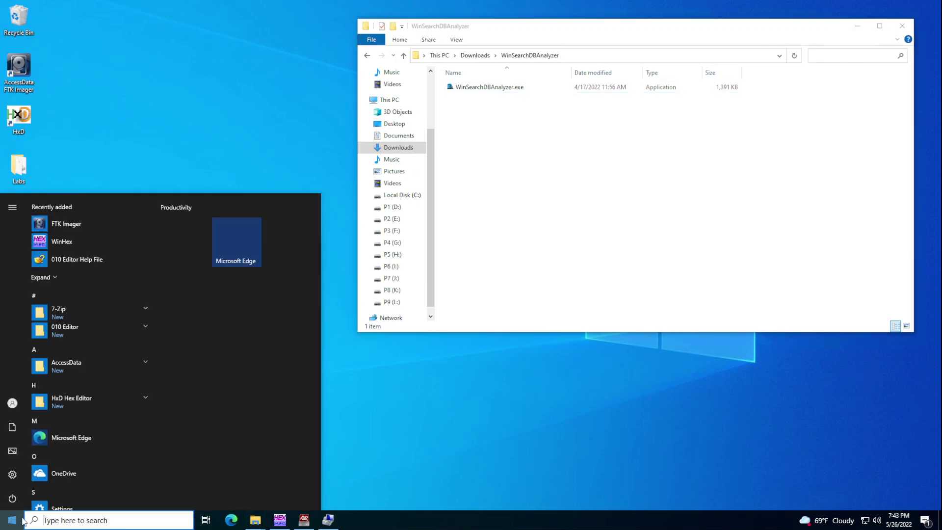
pyautogui.write('cmd')
pyautogui.press('Return')
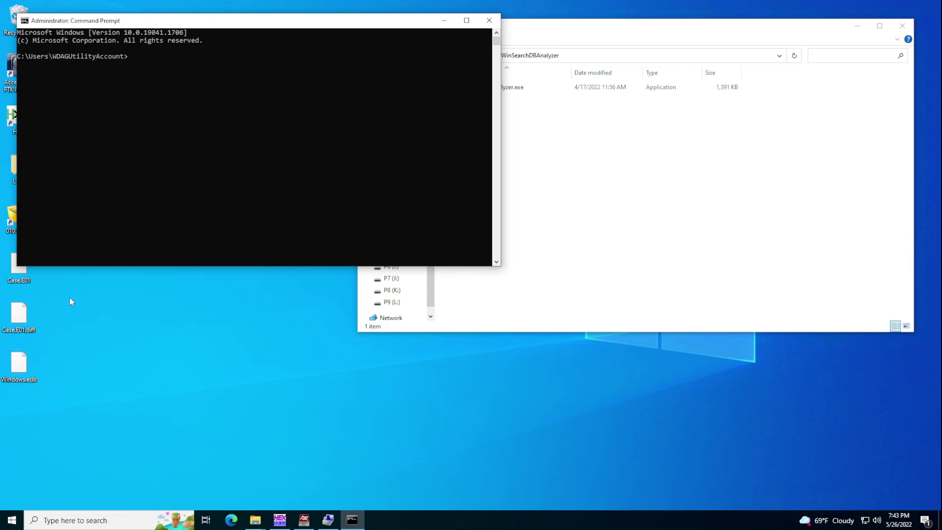
pyautogui.moveTo(164, 29); pyautogui.dragTo(222, 211)
# Change into the Desktop folder with cd Desktop and list its files with dir.
pyautogui.write('cd ')
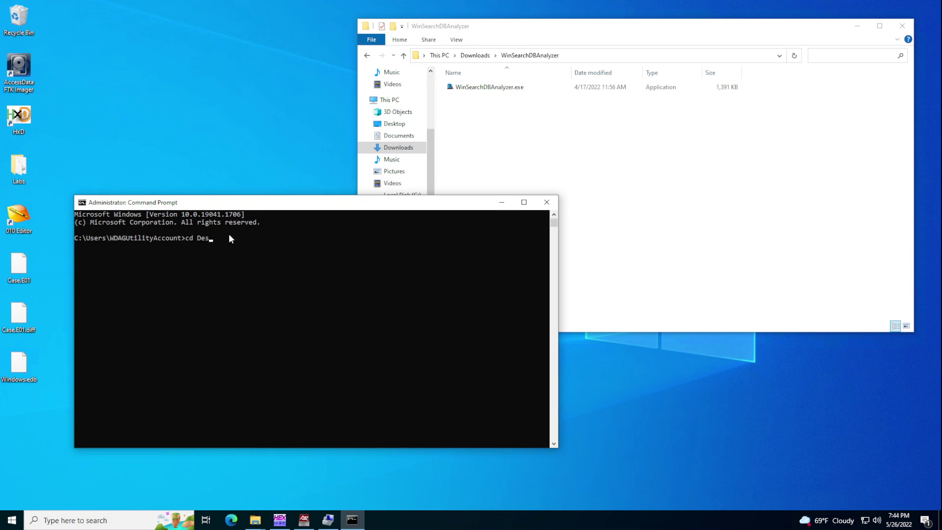
pyautogui.write('Des')
pyautogui.press('Tab')
pyautogui.press('Return')
pyautogui.write('dir')
pyautogui.press('Return')
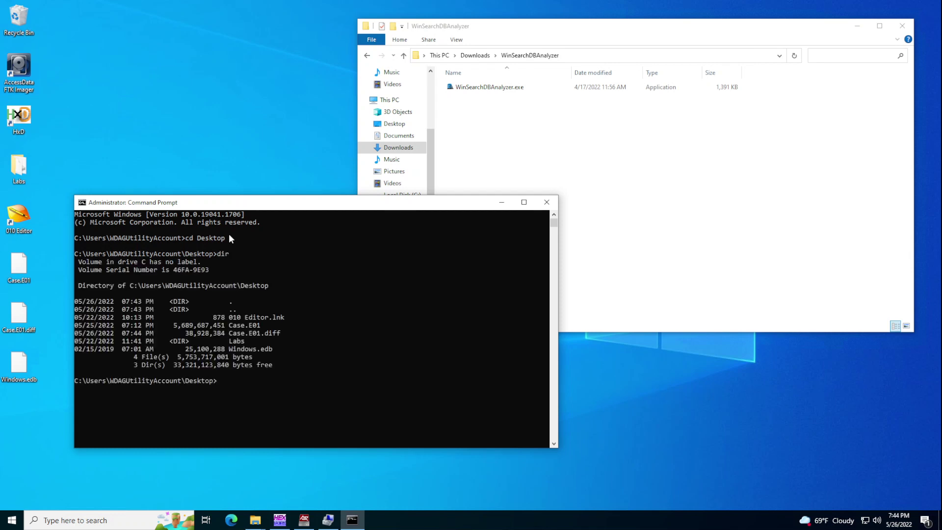
# Run esentutl /? and highlight the Repair line of the help text.
pyautogui.write('esentutl /?')
pyautogui.press('Return')
pyautogui.press('Return')
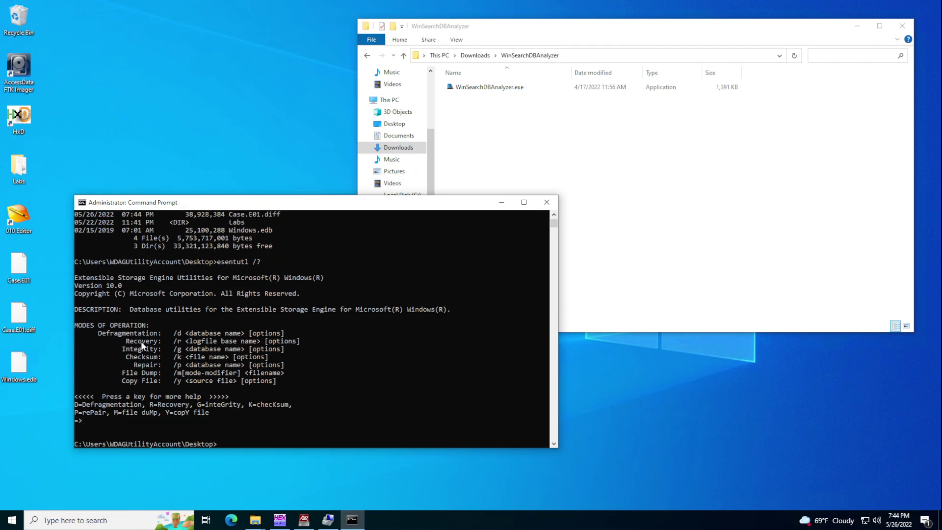
pyautogui.moveTo(134, 364); pyautogui.dragTo(175, 369)
# Run esentutl /p Windows.edb and confirm the repair warning with OK.
pyautogui.click(216, 365)
pyautogui.write('esentutl /p W')
pyautogui.press('Tab')
pyautogui.press('Return')
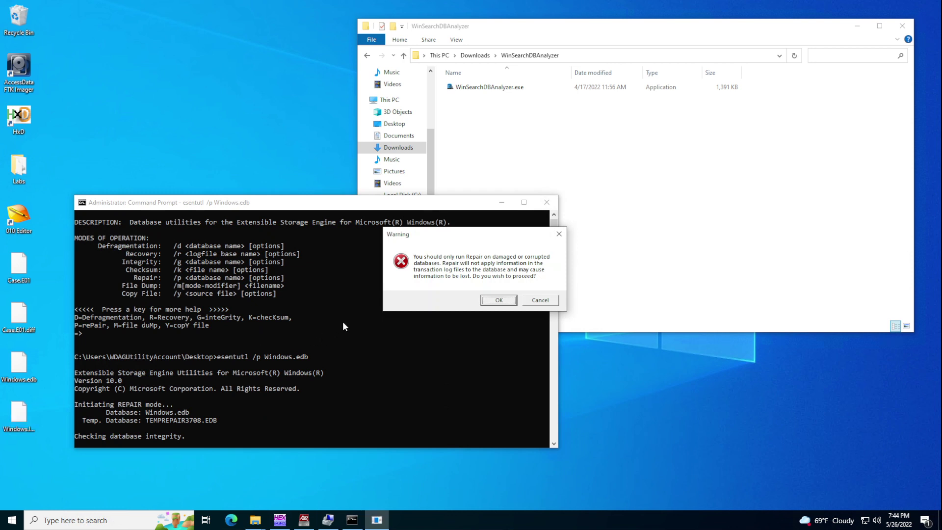
pyautogui.click(499, 301)
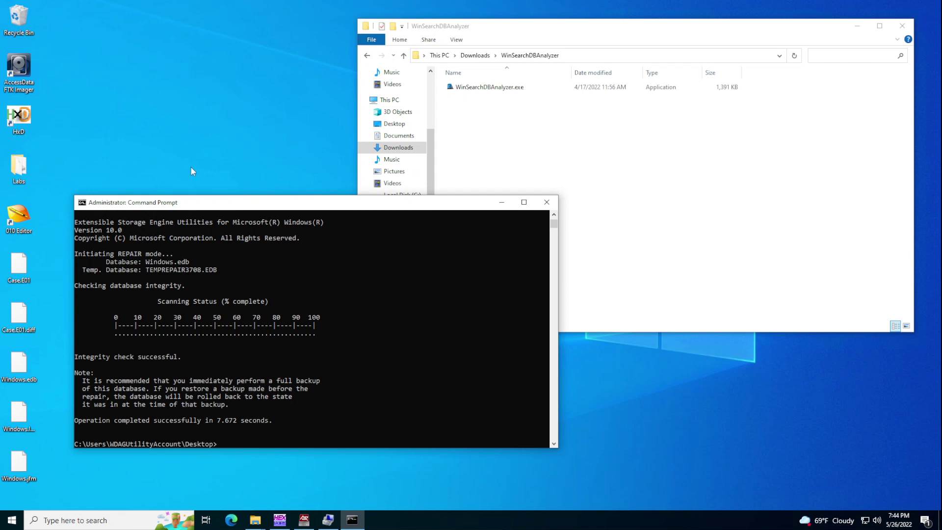
# Shorten and minimize the console, then launch WinSearchDBAnalyzer.exe from Explorer.
pyautogui.moveTo(226, 195); pyautogui.dragTo(229, 220)
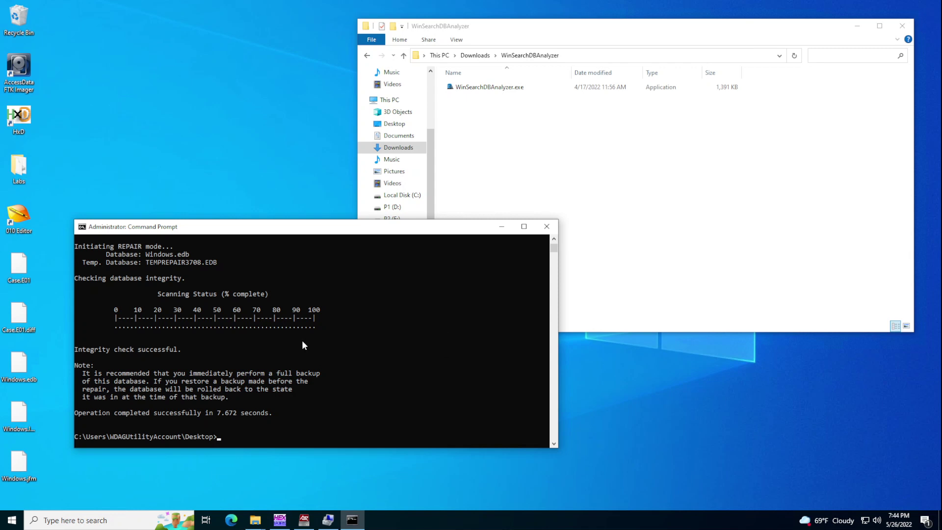
pyautogui.click(352, 520)
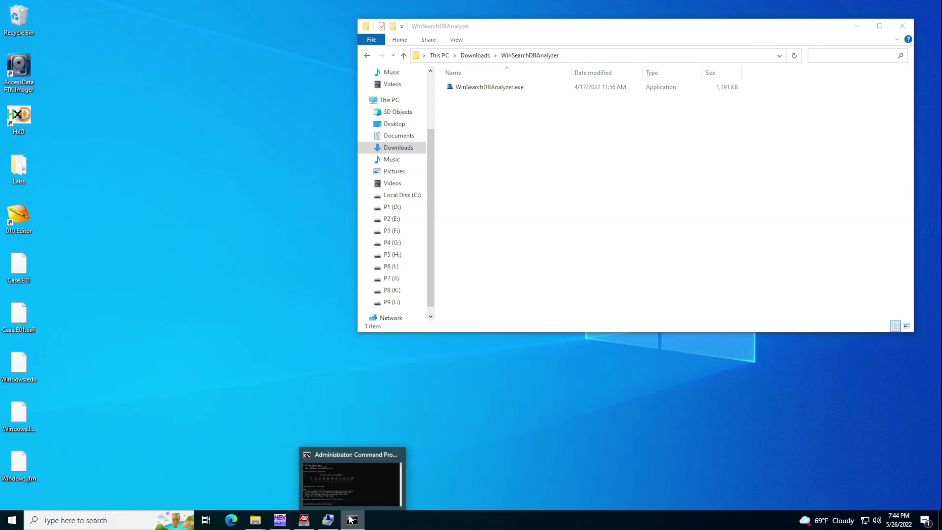
pyautogui.doubleClick(482, 89)
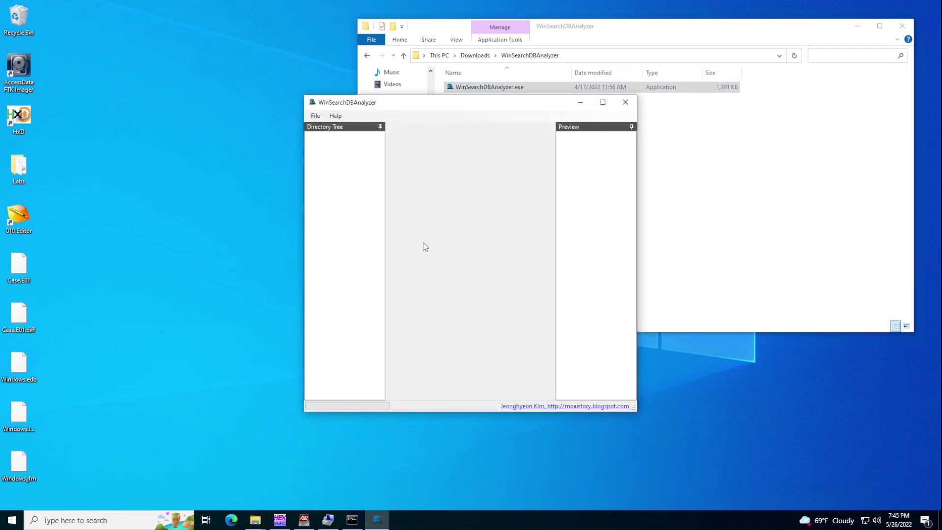
# Via File > Open, select Desktop\Windows.edb and choose Parsing normal records.
pyautogui.click(315, 116)
pyautogui.click(325, 127)
pyautogui.click(554, 238)
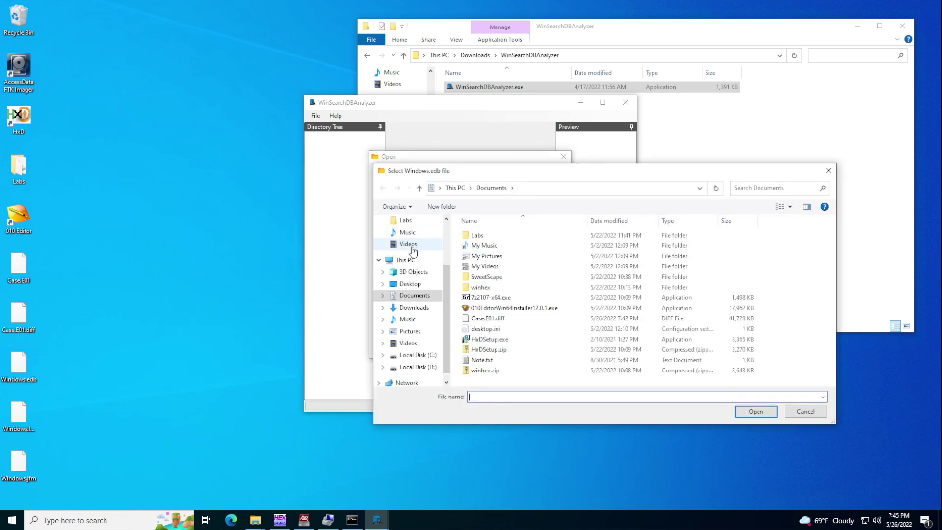
pyautogui.click(414, 284)
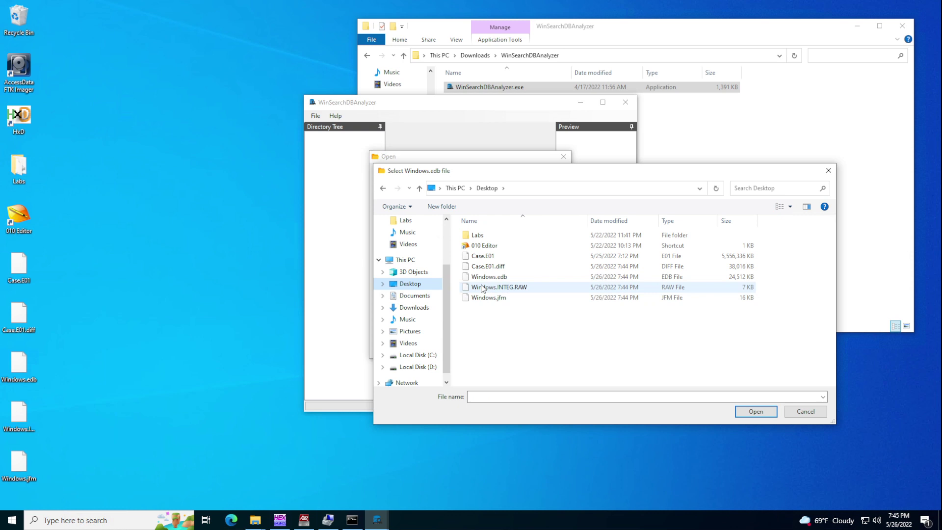
pyautogui.doubleClick(461, 275)
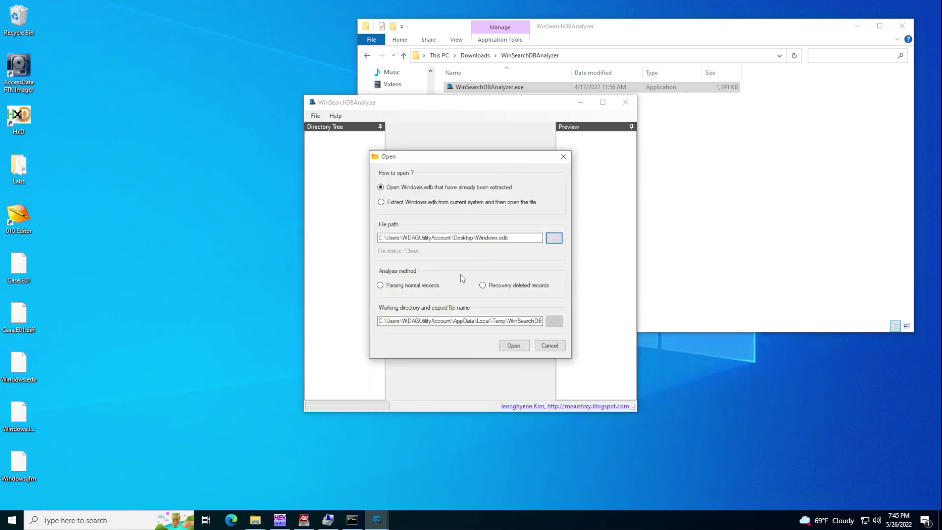
pyautogui.click(424, 288)
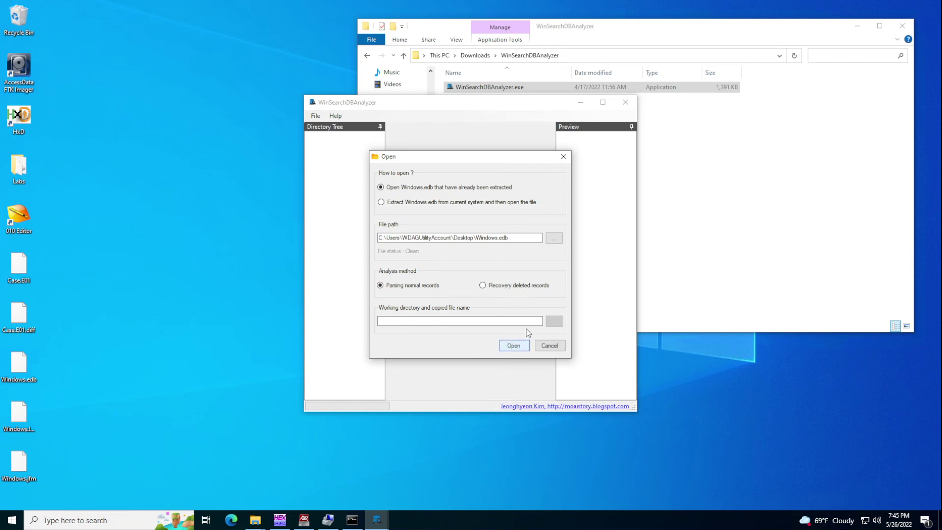
# Open the database with time zone UTC-8, accept the default file information fields, and minimize Explorer.
pyautogui.click(519, 347)
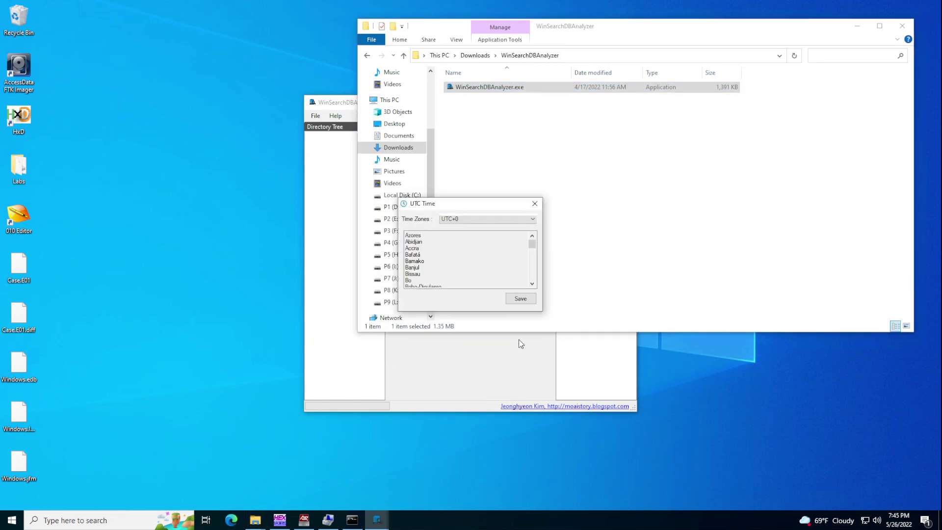
pyautogui.click(472, 220)
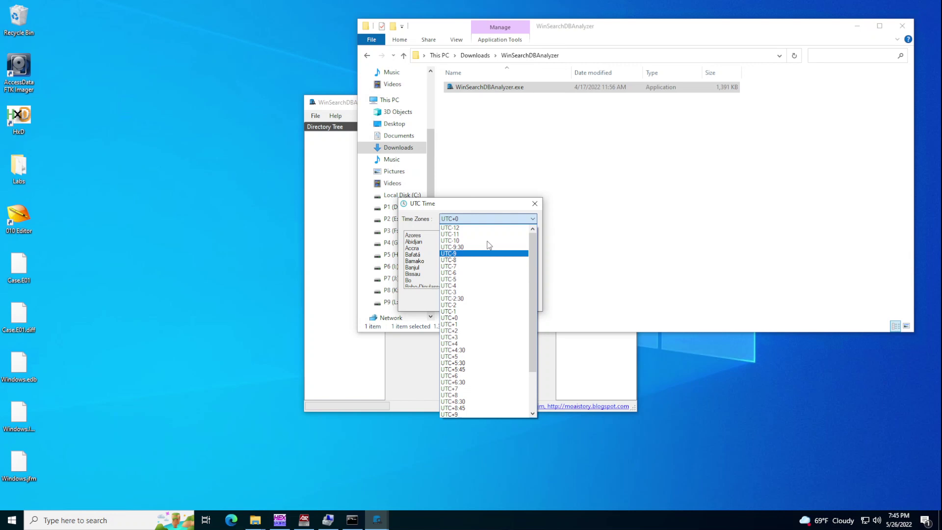
pyautogui.click(481, 260)
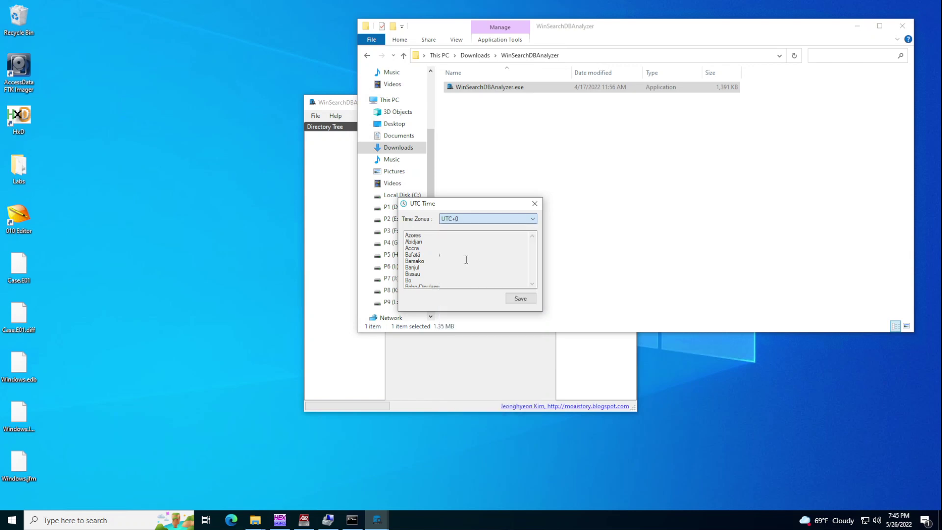
pyautogui.click(471, 274)
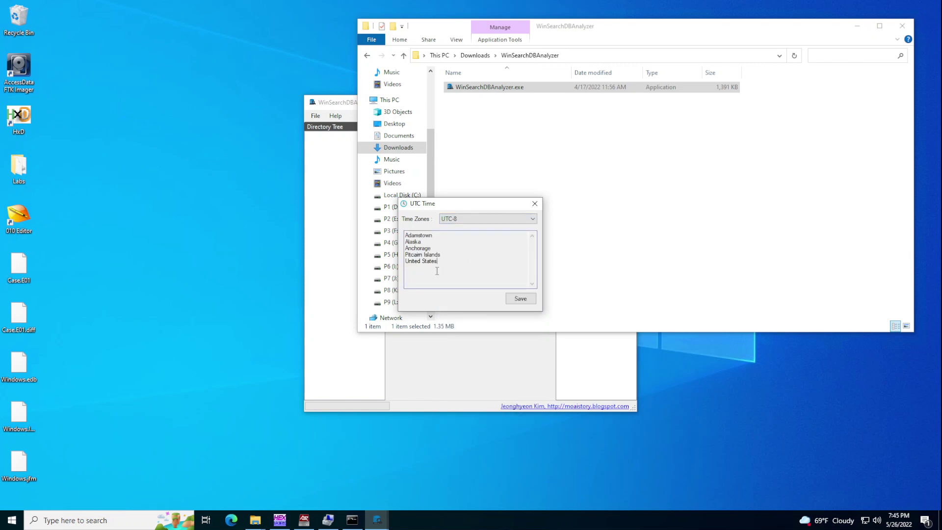
pyautogui.click(522, 301)
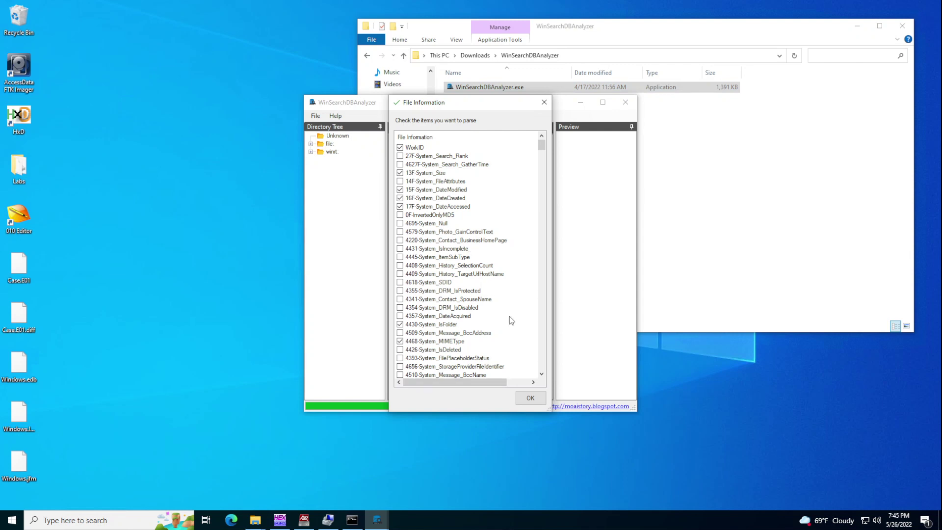
pyautogui.click(540, 397)
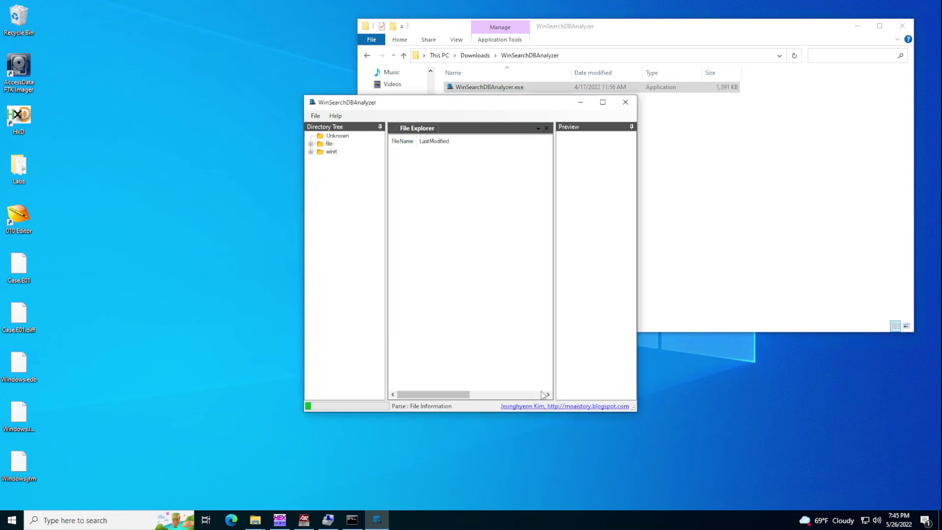
pyautogui.click(852, 63)
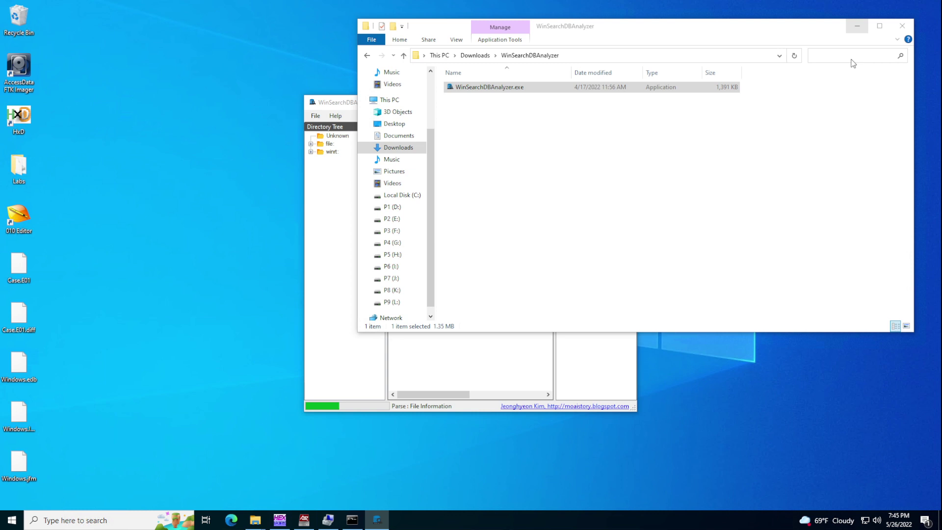
pyautogui.click(857, 25)
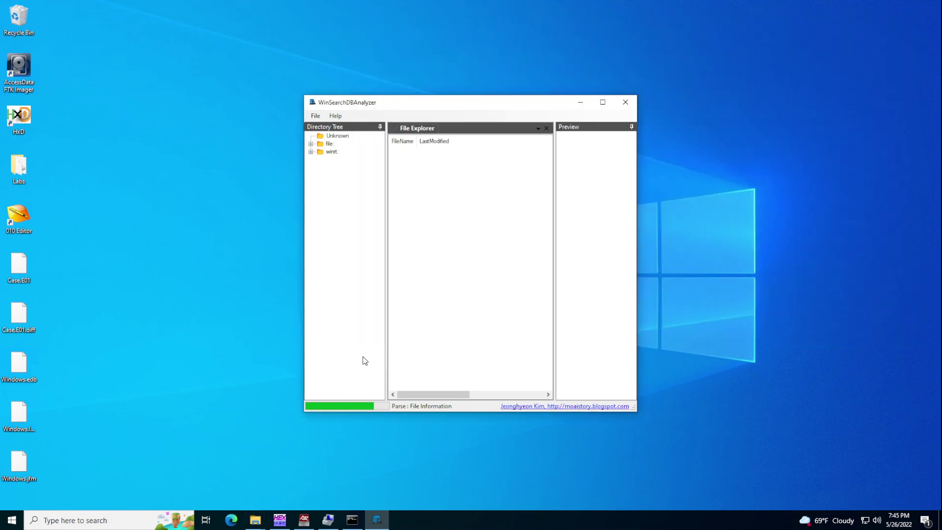
# Maximize the analyzer and view the .regtrans-ms, .png, .lnk, .jpg and .txt categories with a wider FileName column.
pyautogui.doubleClick(475, 110)
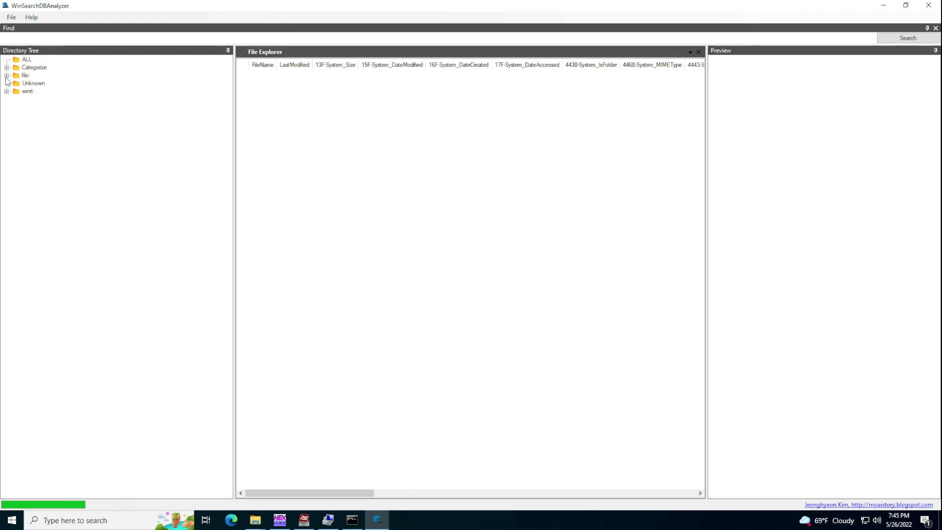
pyautogui.click(7, 68)
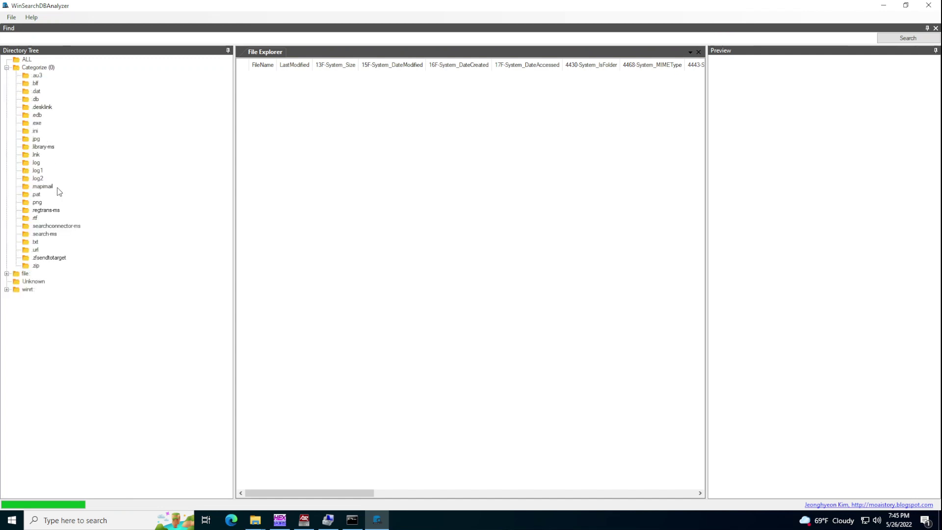
pyautogui.click(41, 211)
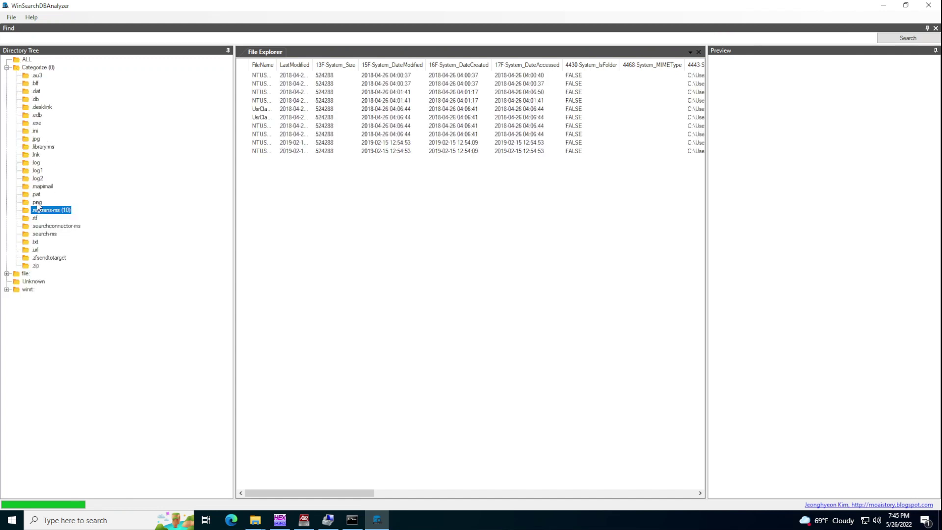
pyautogui.click(37, 203)
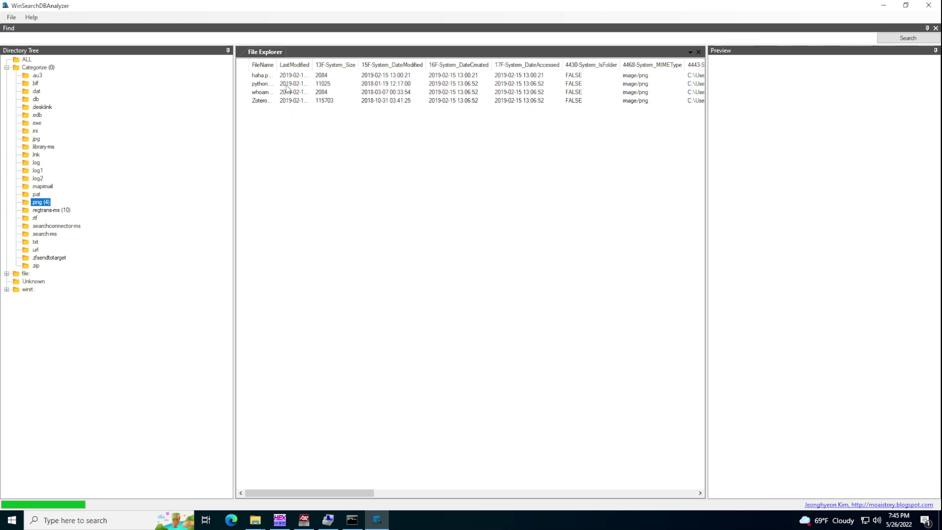
pyautogui.moveTo(276, 65); pyautogui.dragTo(344, 66)
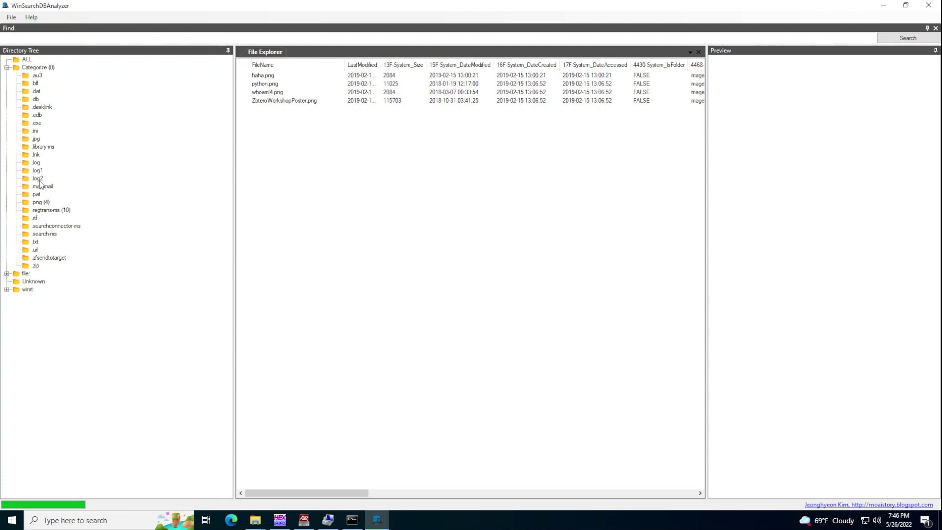
pyautogui.click(35, 155)
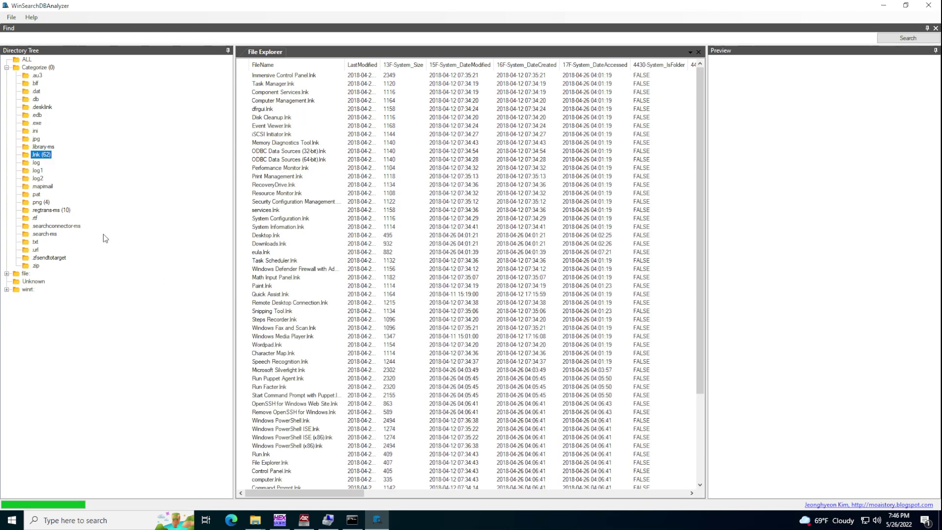
pyautogui.click(37, 141)
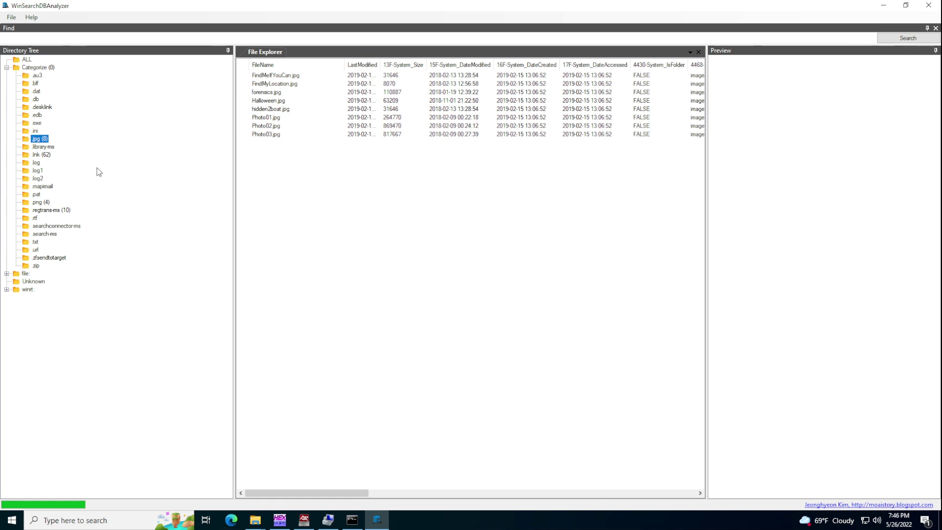
pyautogui.click(34, 241)
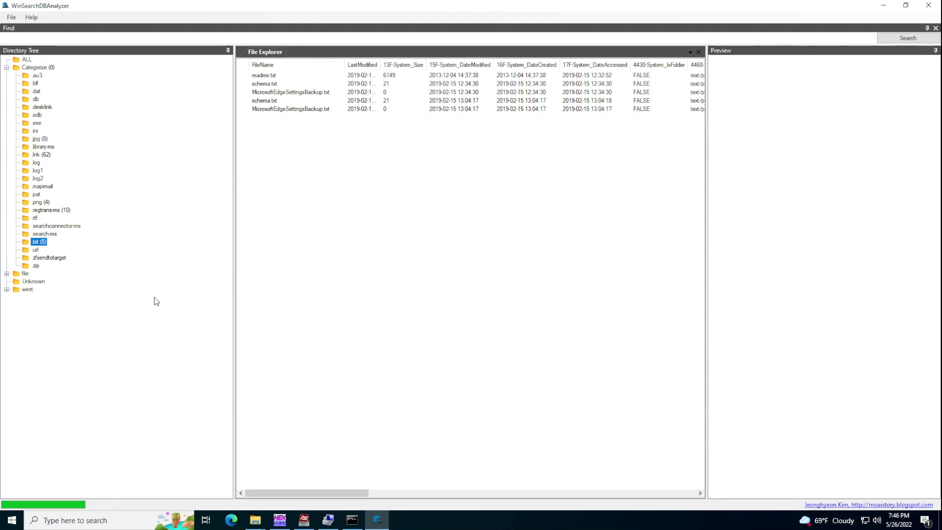
pyautogui.click(6, 273)
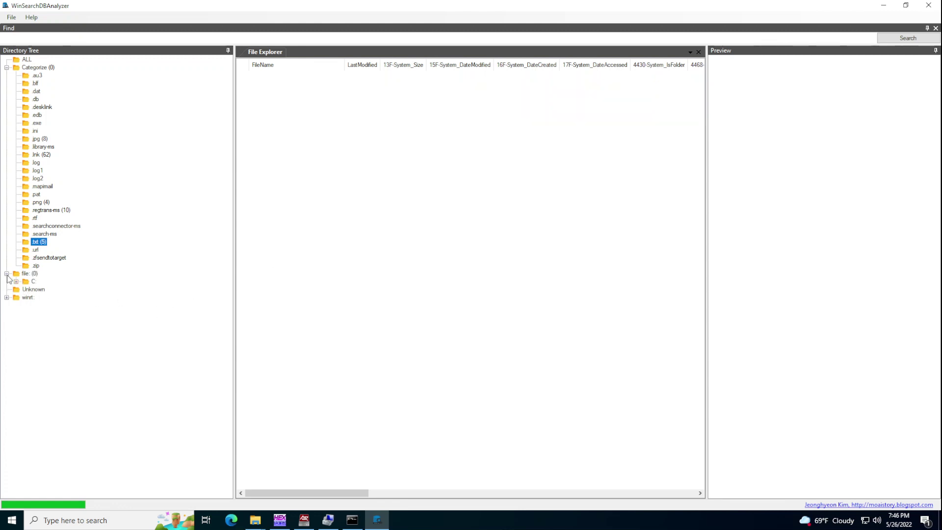
pyautogui.click(16, 281)
pyautogui.click(25, 290)
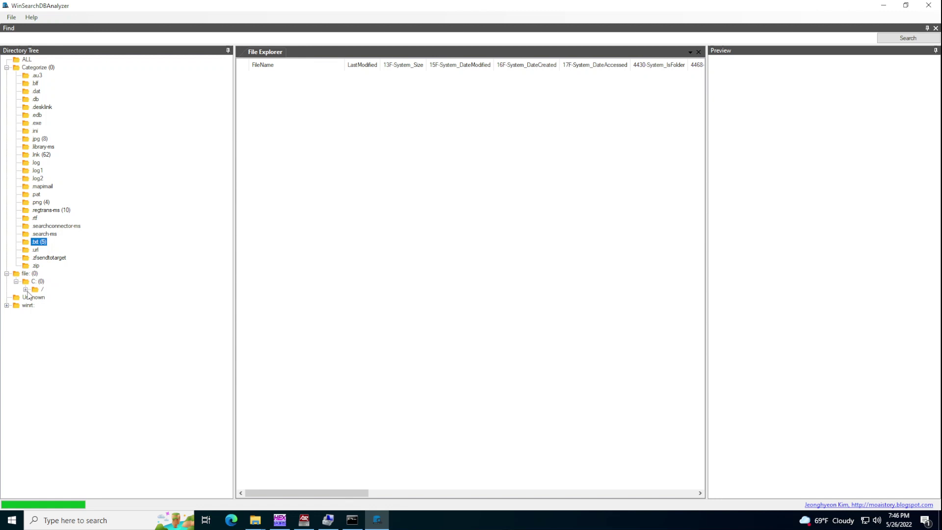
pyautogui.click(35, 298)
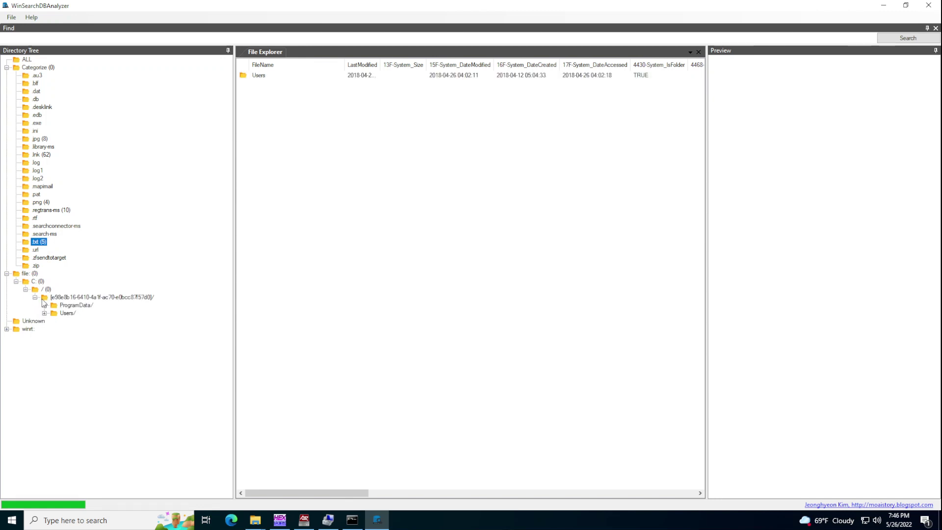
pyautogui.doubleClick(67, 313)
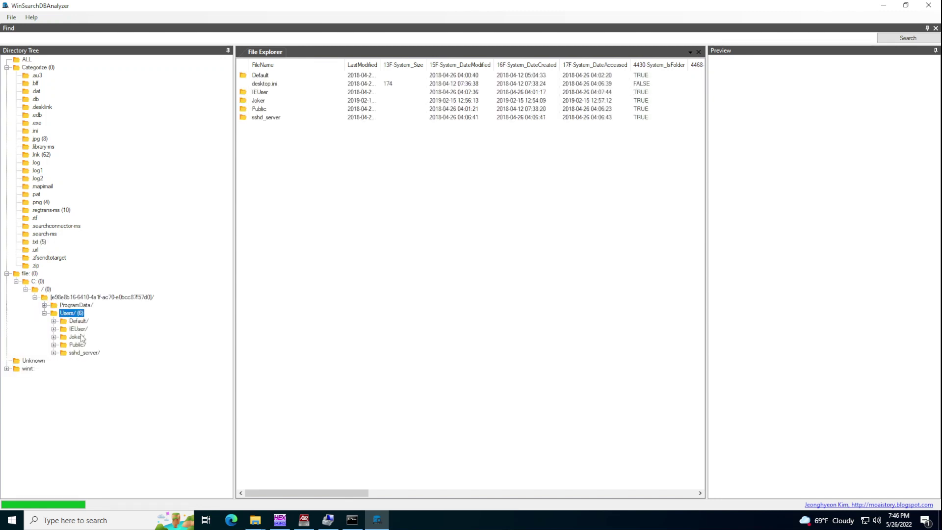
pyautogui.doubleClick(79, 337)
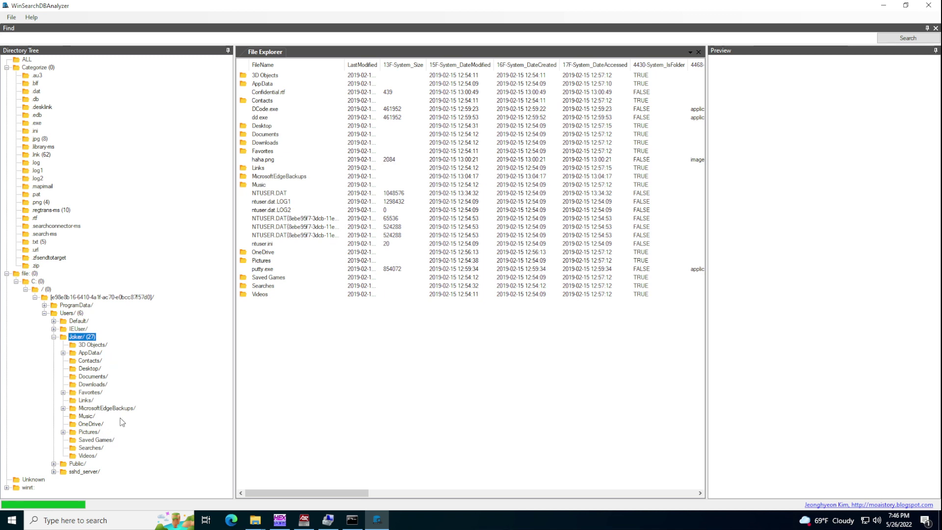
pyautogui.click(97, 386)
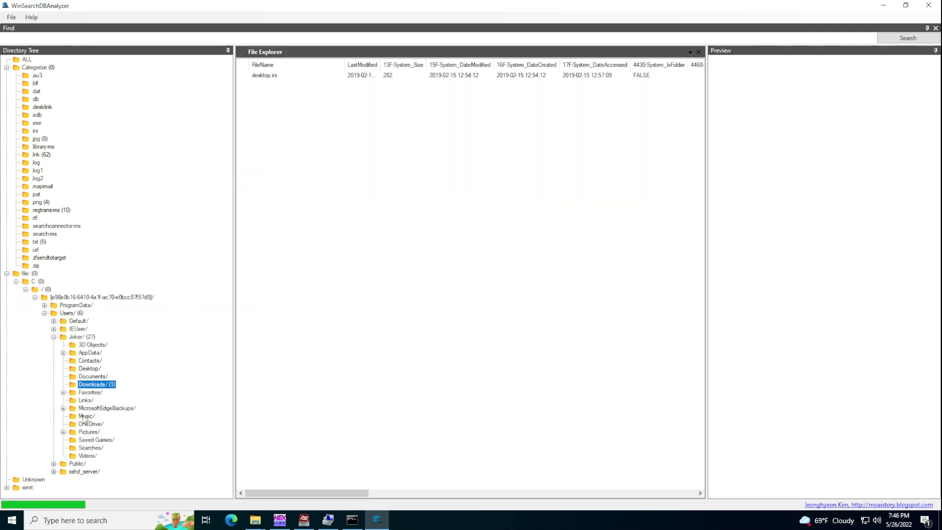
# Browse IEUser's Desktop, Downloads, OneDrive and Saved Games, ending on Downloads, then bring Command Prompt forward.
pyautogui.click(54, 337)
pyautogui.click(54, 329)
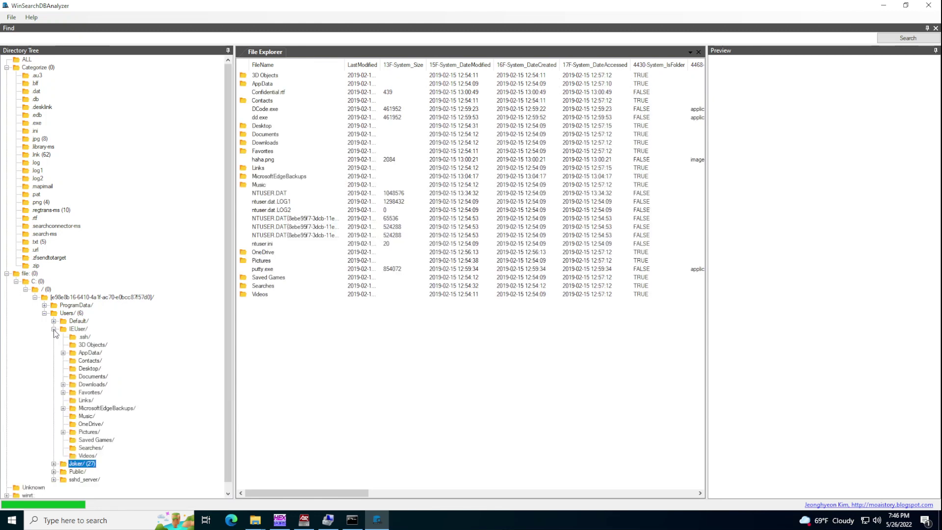
pyautogui.click(85, 369)
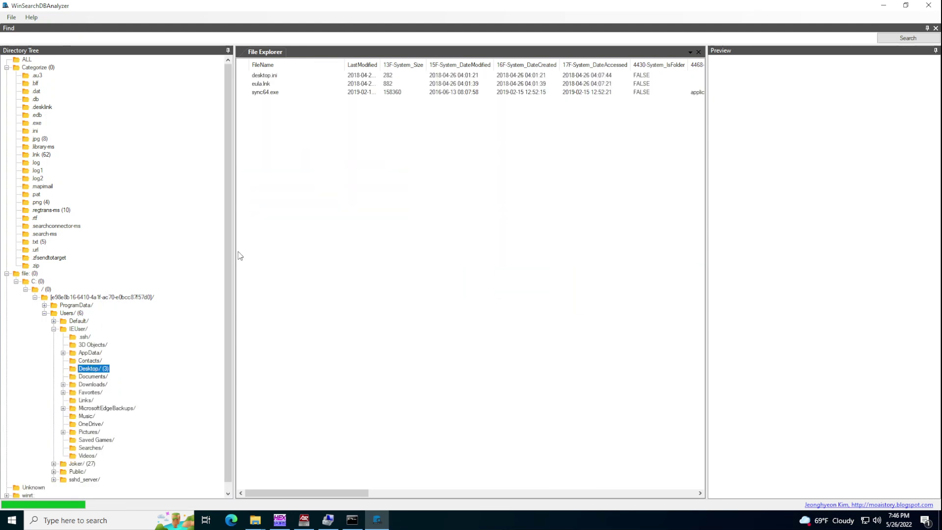
pyautogui.doubleClick(101, 385)
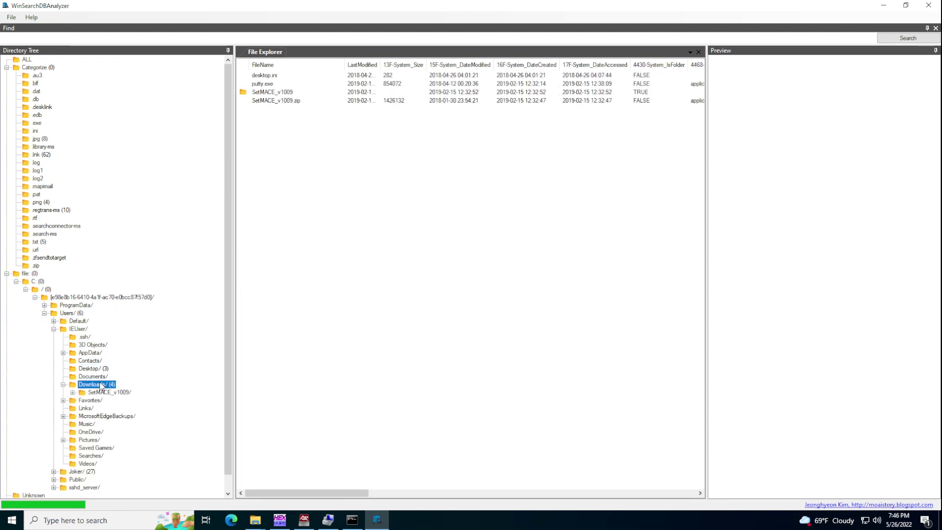
pyautogui.click(92, 433)
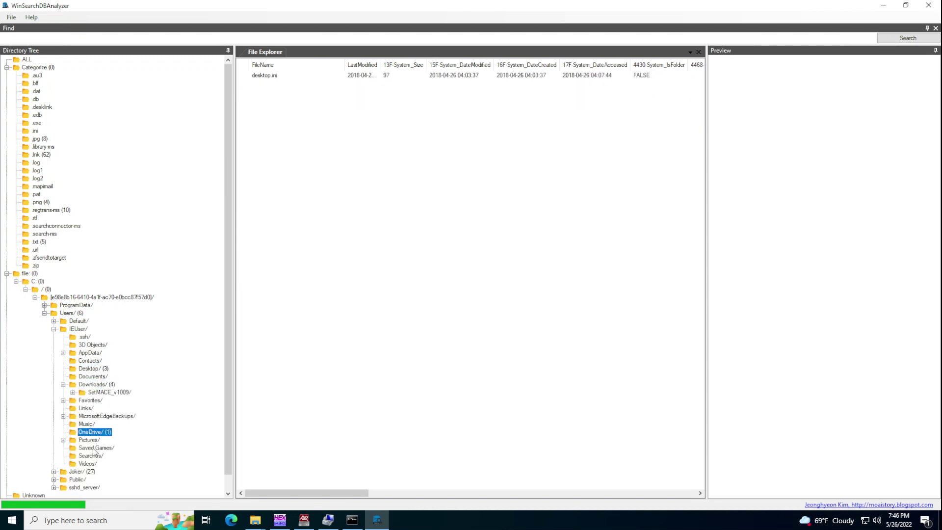
pyautogui.click(95, 448)
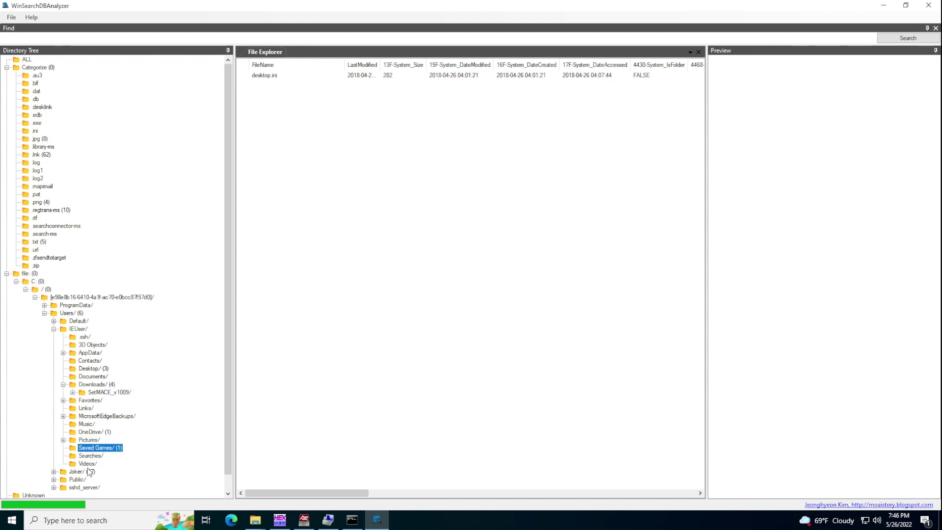
pyautogui.click(87, 369)
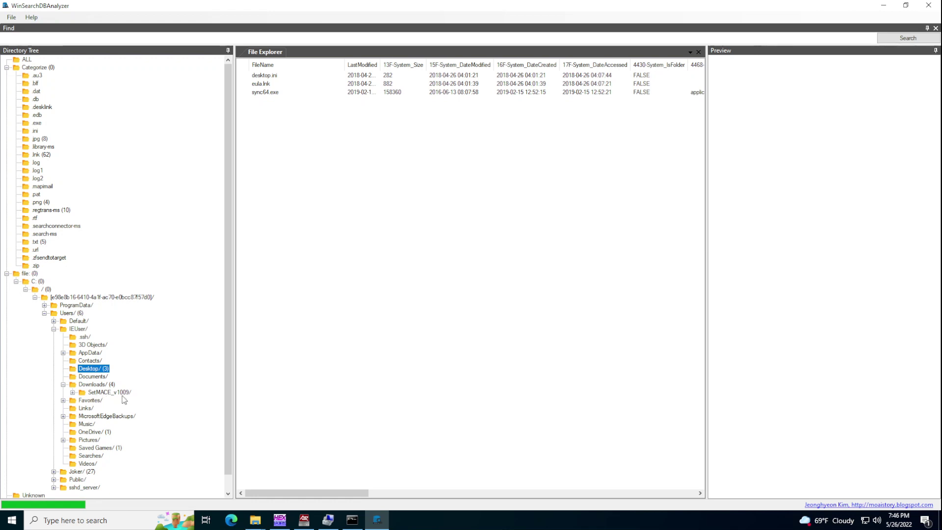
pyautogui.click(101, 385)
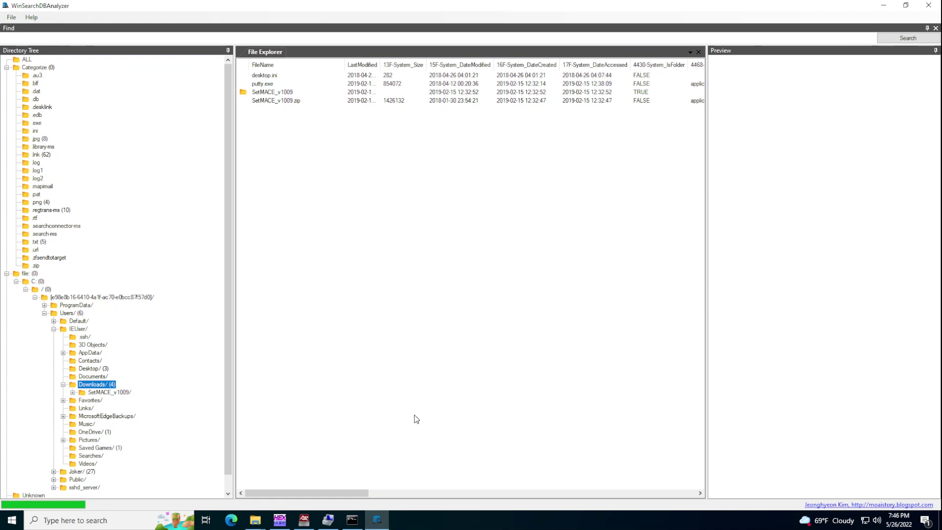
pyautogui.click(352, 520)
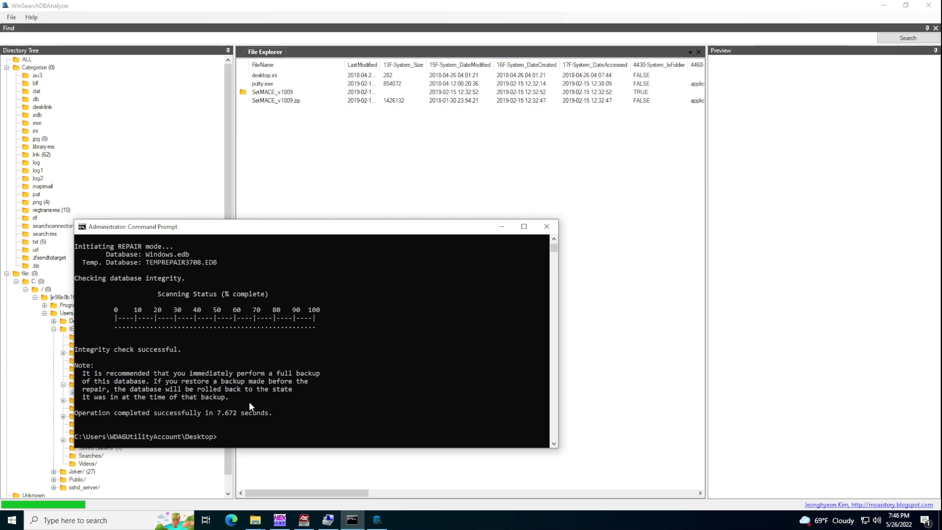
# Recall esentutl /p Windows.edb with Up arrow, select part of it, and switch back to WinSearchDBAnalyzer.
pyautogui.press('Up')
pyautogui.moveTo(219, 437); pyautogui.dragTo(301, 440)
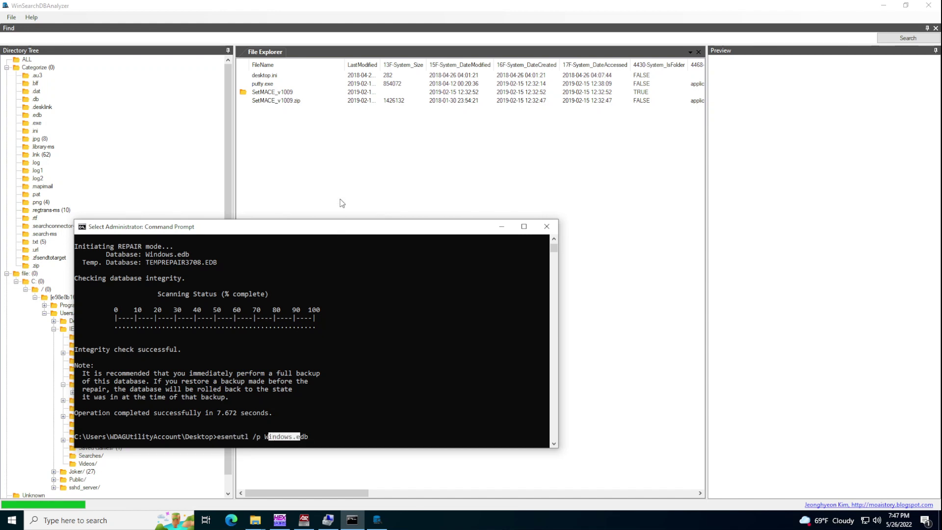
pyautogui.click(233, 23)
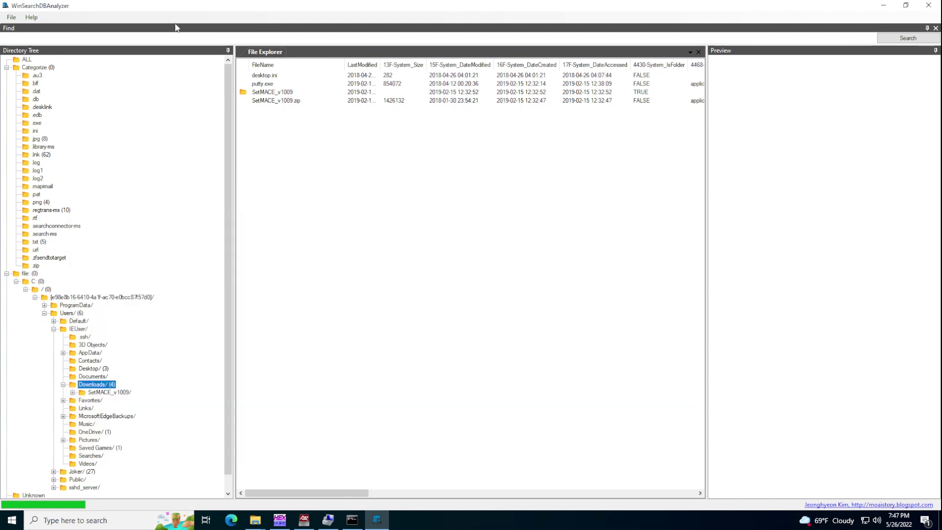